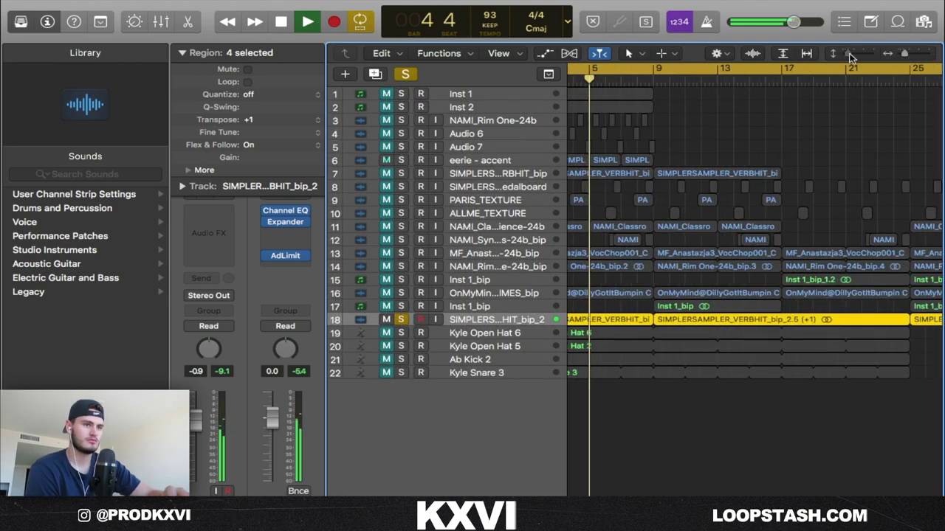
- Examine the waveforms on the soloed SIMPLERSAMPLER_VERBHIT_bip_2 track during playback and collapse the Region inspector
scroll(804, 214, down, 4)
scroll(805, 215, left, 3)
scroll(662, 325, down, 1)
scroll(663, 325, left, 1)
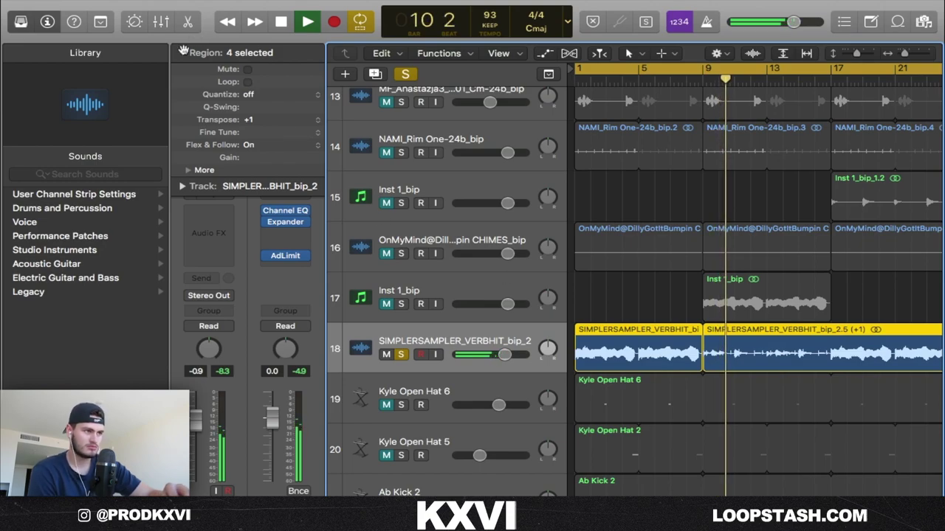
click(183, 52)
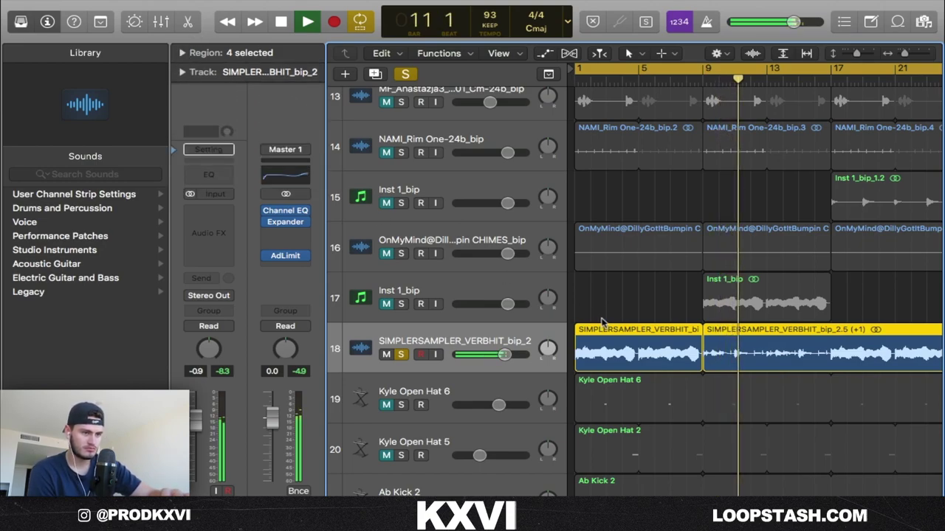
scroll(601, 323, right, 2)
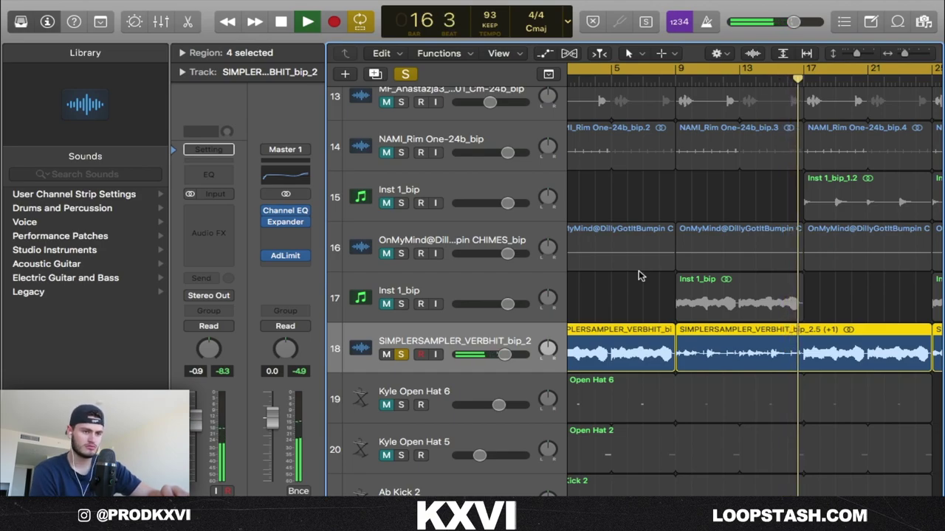
- Unsolo and mute the SIMPLERSAMPLER_VERBHIT_bip_2 track, and unmute and select the eerie - accent track
drag(905, 54, 853, 55)
click(401, 353)
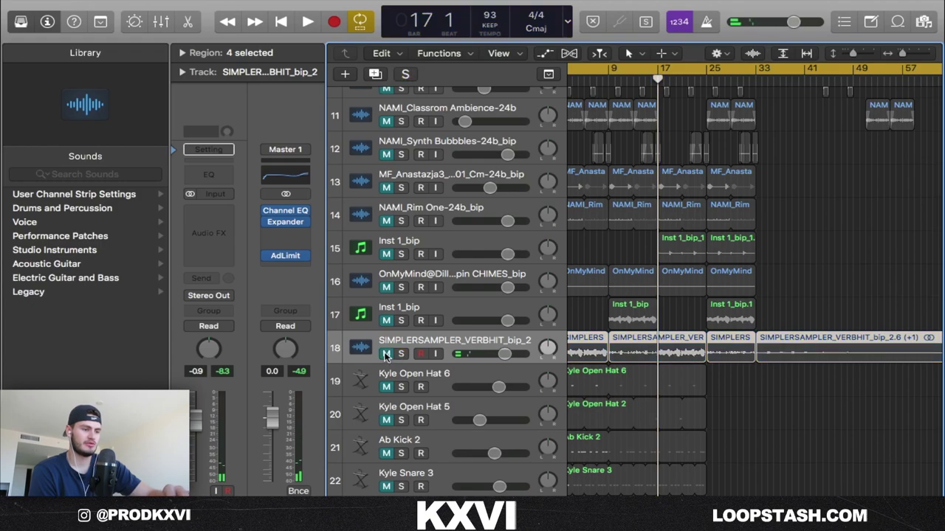
scroll(443, 295, up, 8)
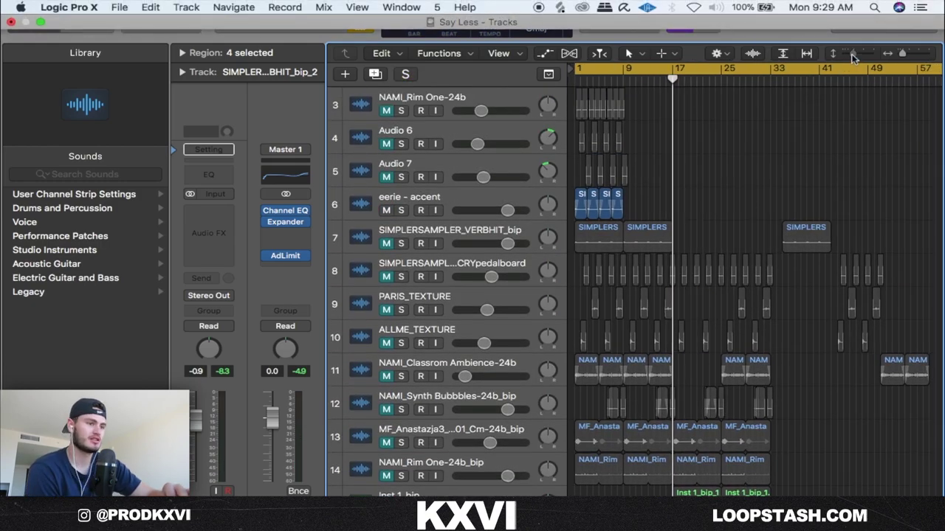
click(442, 205)
scroll(559, 201, down, 8)
scroll(560, 201, up, 2)
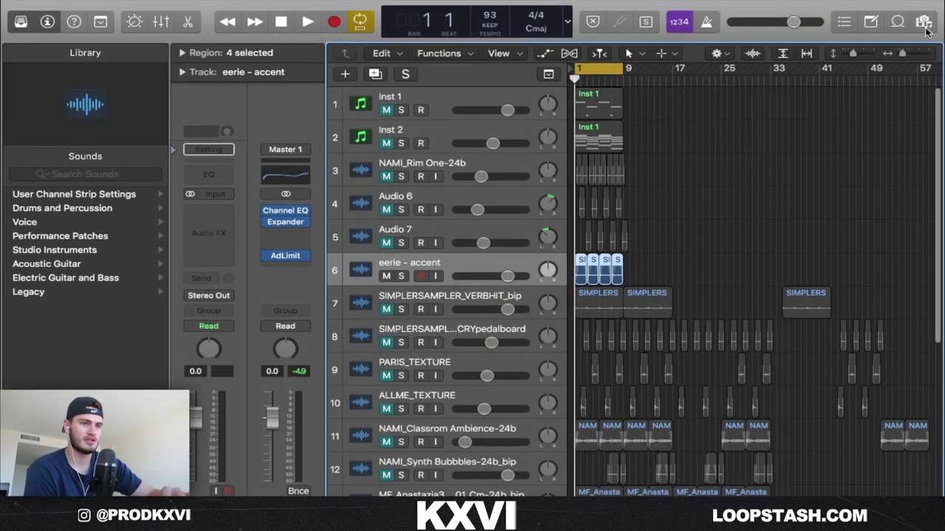
- Solo the eerie - accent track and play its first region with the cycle range set to bars 1 to 3
drag(902, 54, 908, 56)
click(614, 266)
key(u)
key(s)
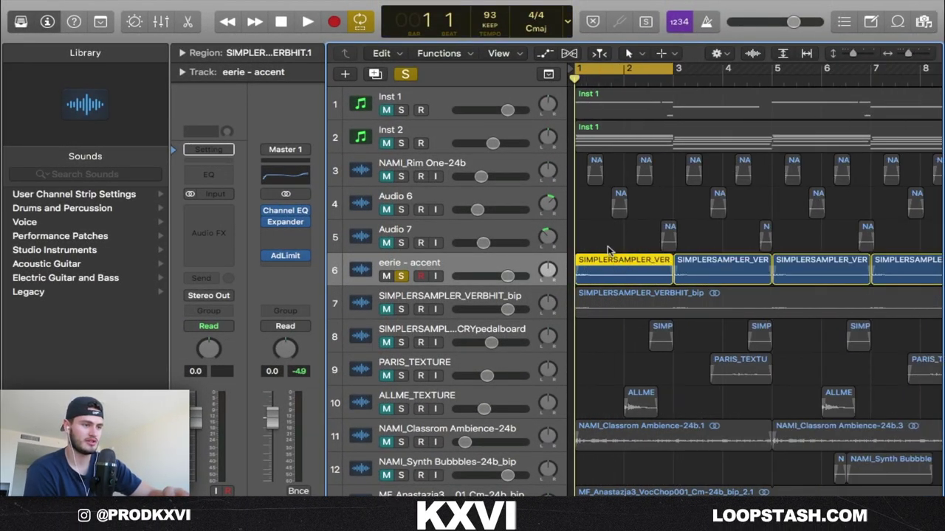
key(space)
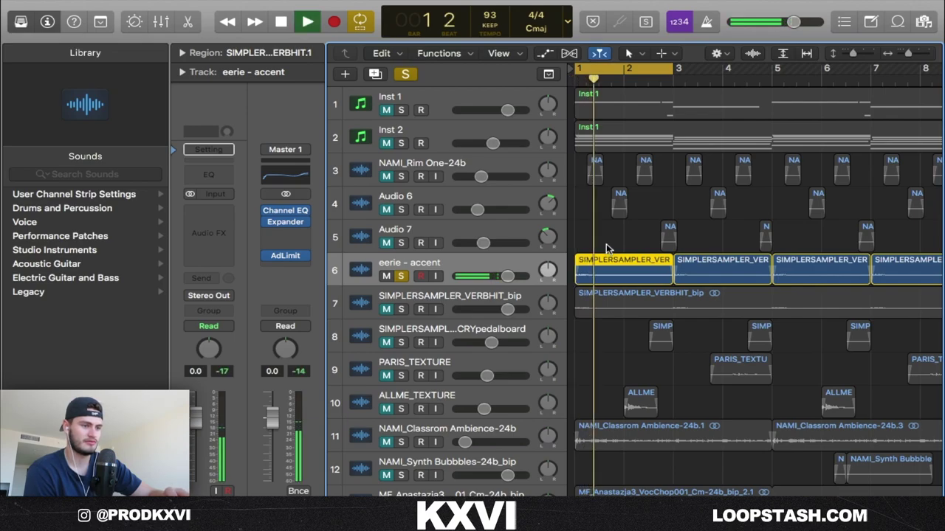
- Show the second eerie - accent region's parameters in the Region inspector, play the first two regions as a cycle, and turn cycling off
click(719, 266)
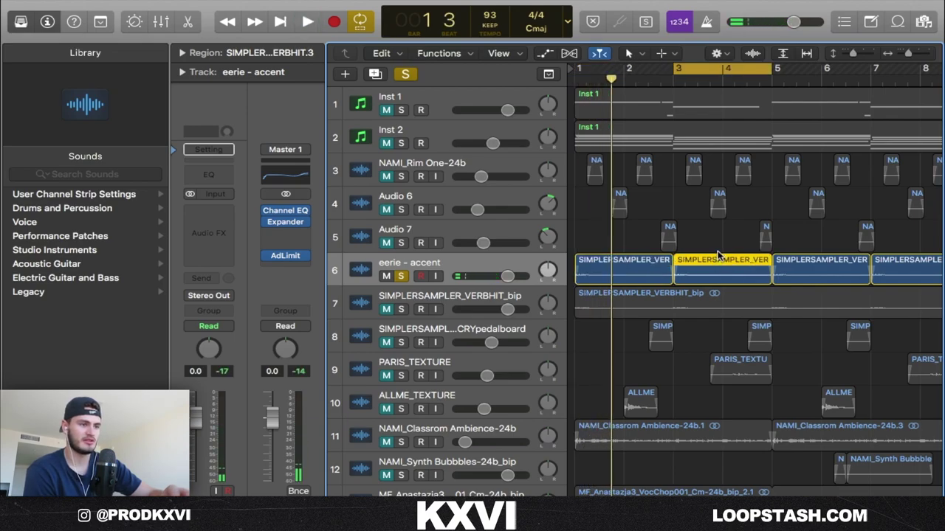
click(182, 54)
drag(709, 286, 713, 294)
key(space)
click(706, 262)
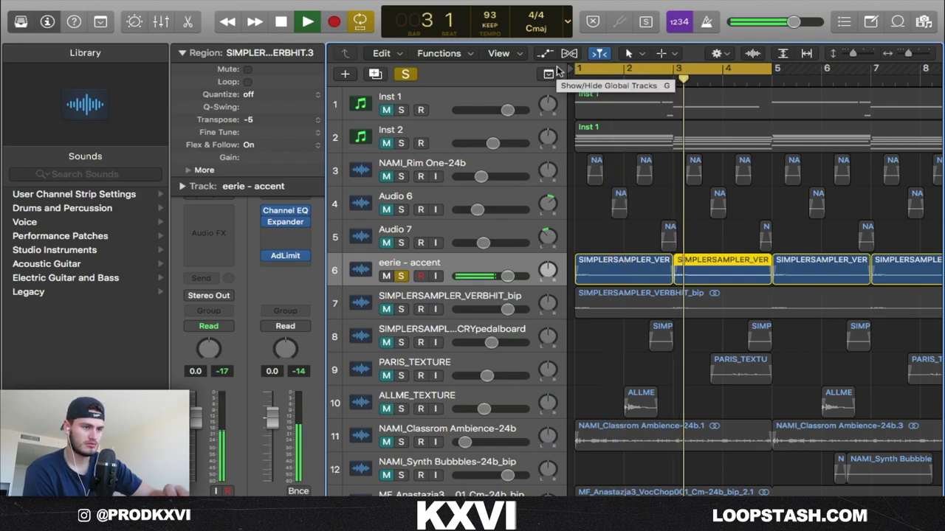
scroll(660, 210, right, 3)
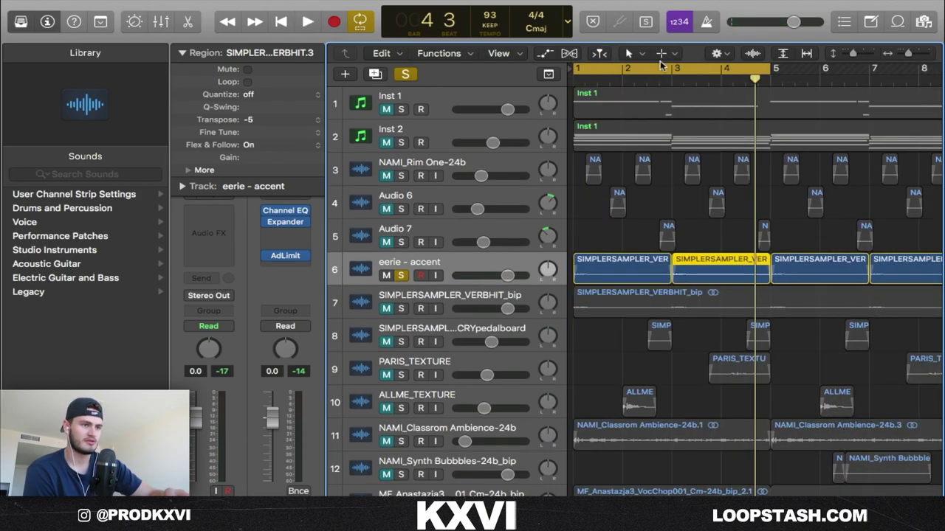
click(656, 67)
- Unmute and solo the SIMPLERSAMPLER_VERBHIT_bip track and examine the settings of its RC-20 Retro Color plug-in
drag(908, 55, 904, 57)
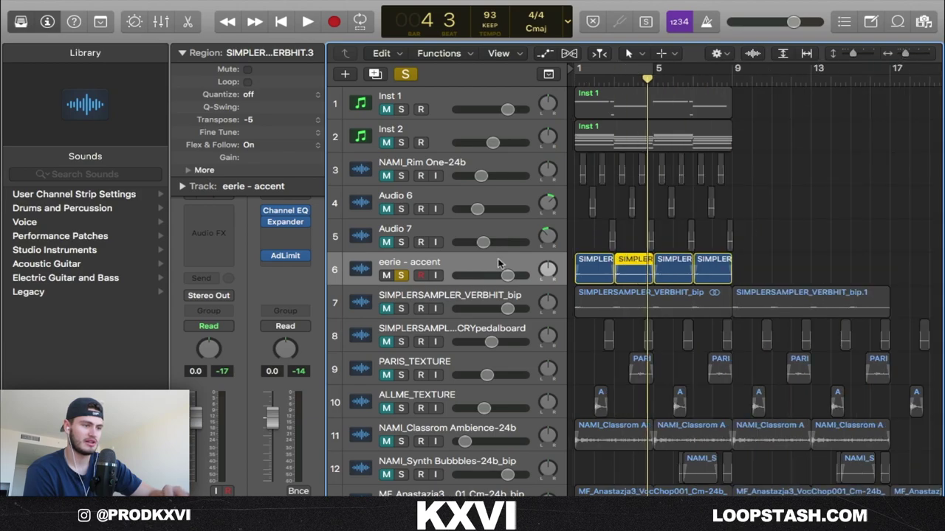
click(578, 299)
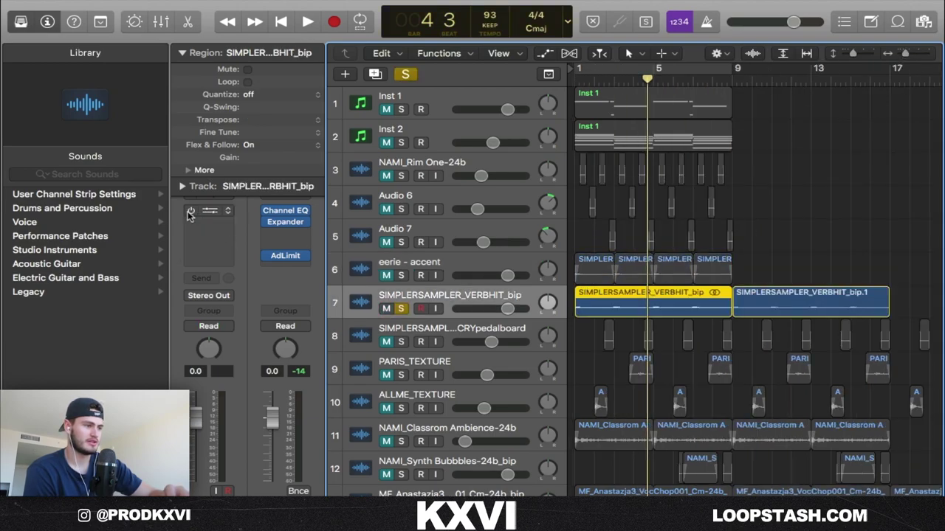
drag(416, 33, 433, 8)
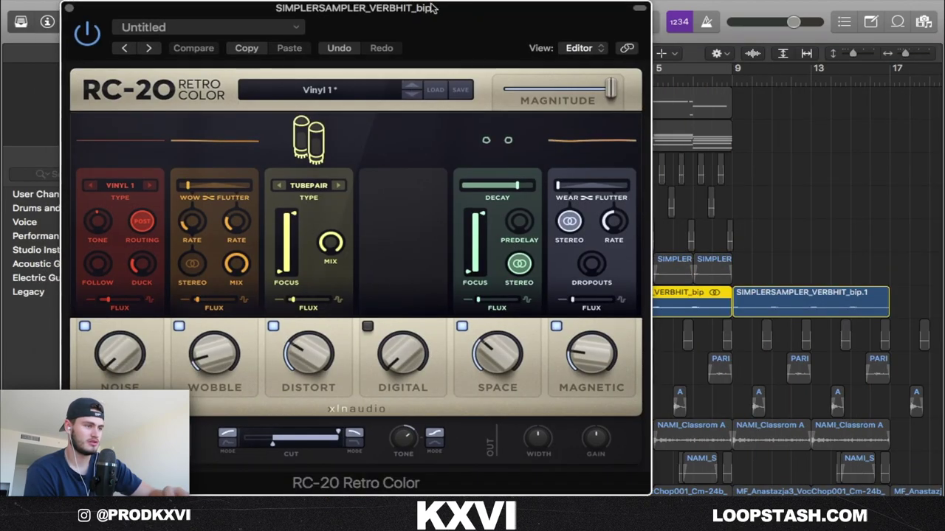
click(69, 10)
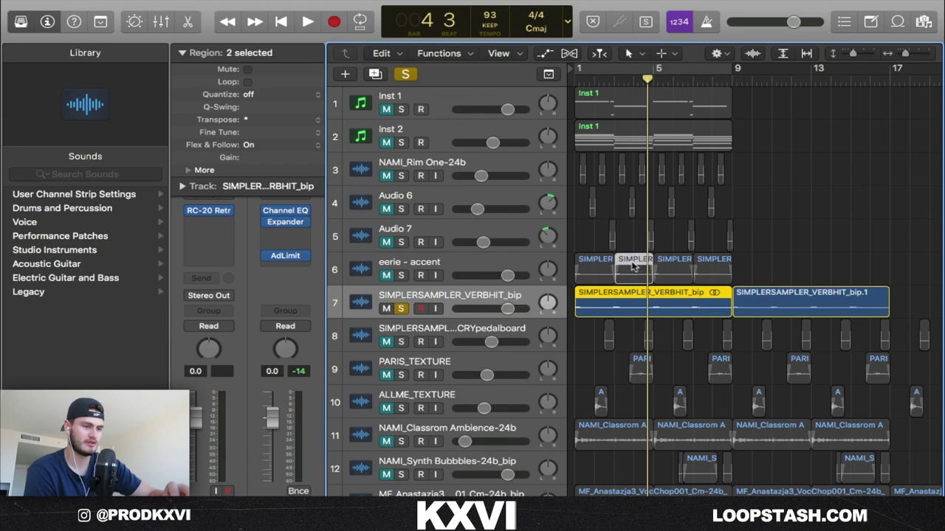
- Play the SIMPLERSAMPLER_VERBHIT_bip track with cycling over bars 1 to 9, and unsolo and mute it
key(space)
click(629, 69)
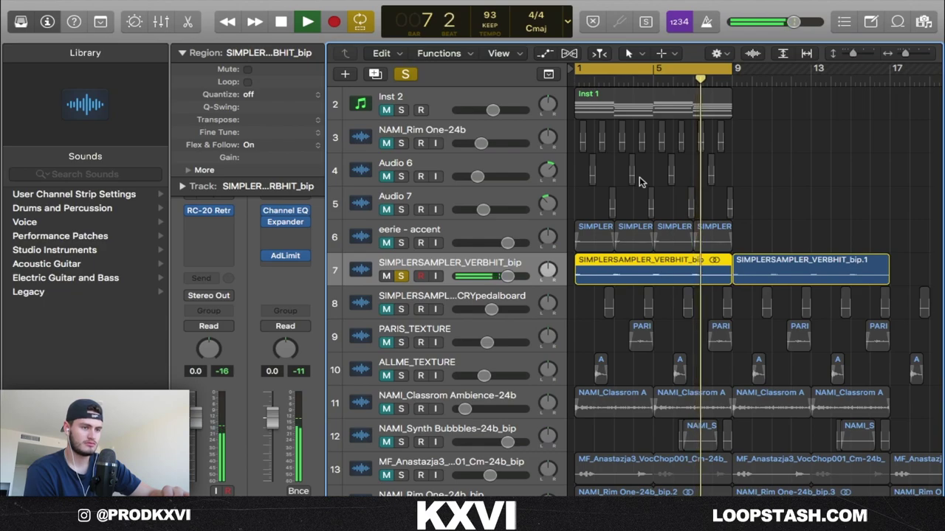
key(space)
click(402, 276)
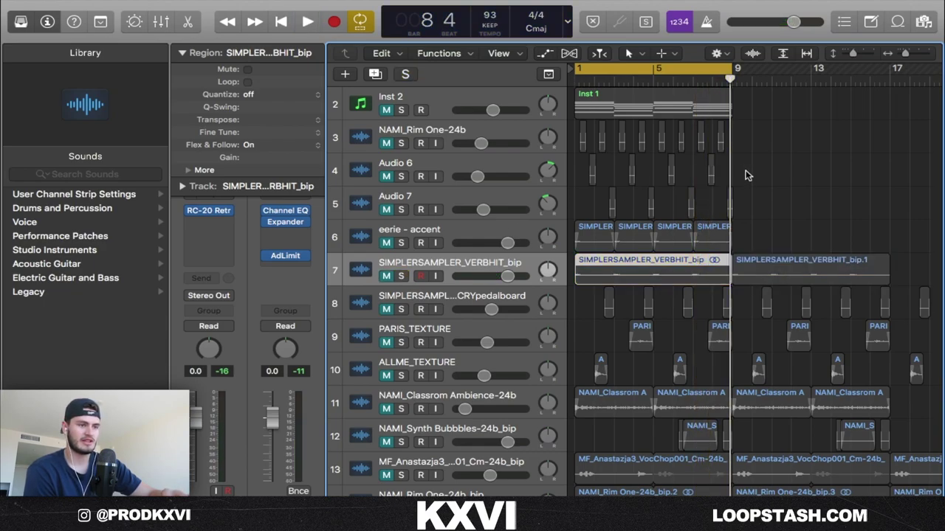
- Select the regions on NAMI_Rim One-24b, Audio 6 and Audio 7, and unmute and solo these three tracks
drag(780, 208, 541, 149)
drag(386, 143, 383, 186)
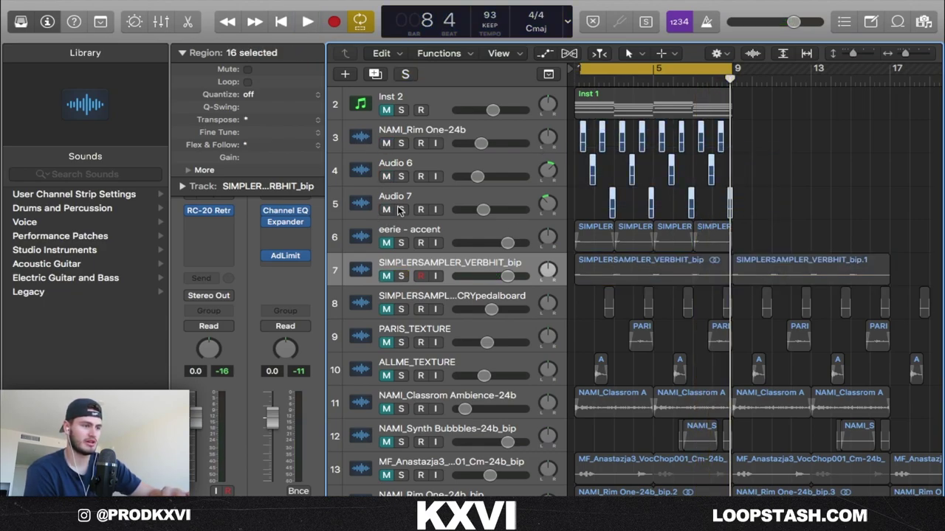
click(401, 209)
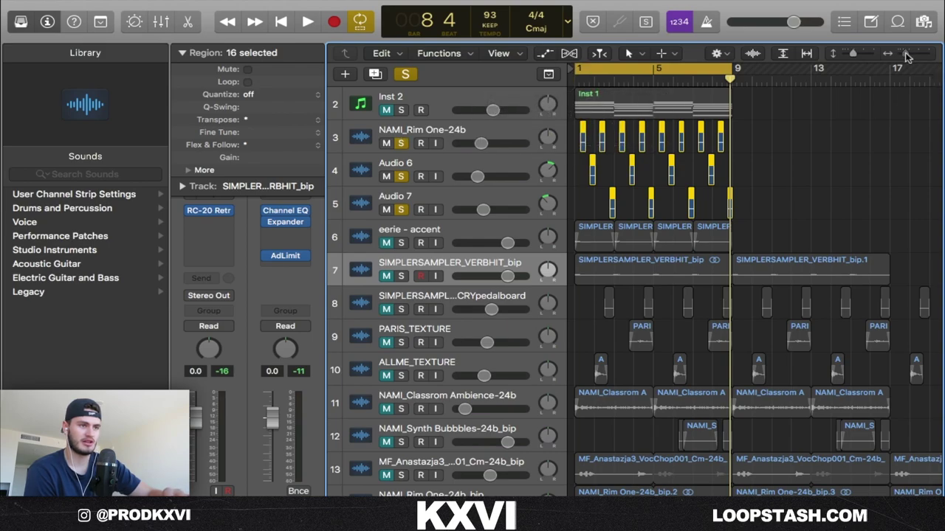
- Set the cycle range to the first NAMI_Rim One-24b region and play it
drag(907, 56, 912, 58)
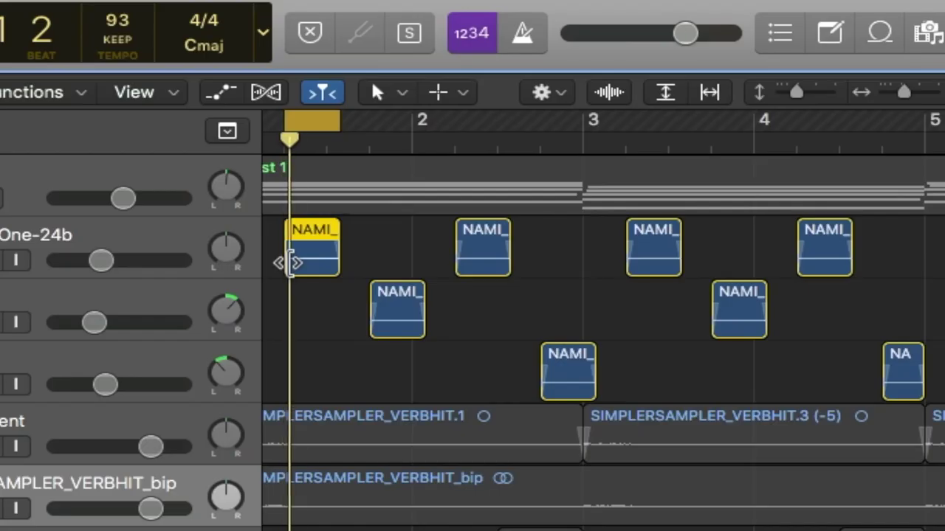
key(space)
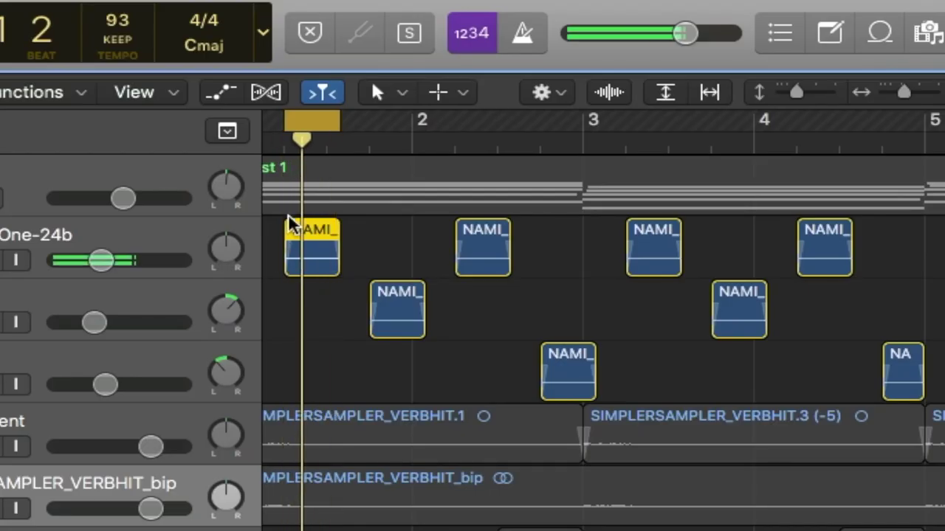
drag(727, 207, 512, 113)
drag(907, 56, 911, 56)
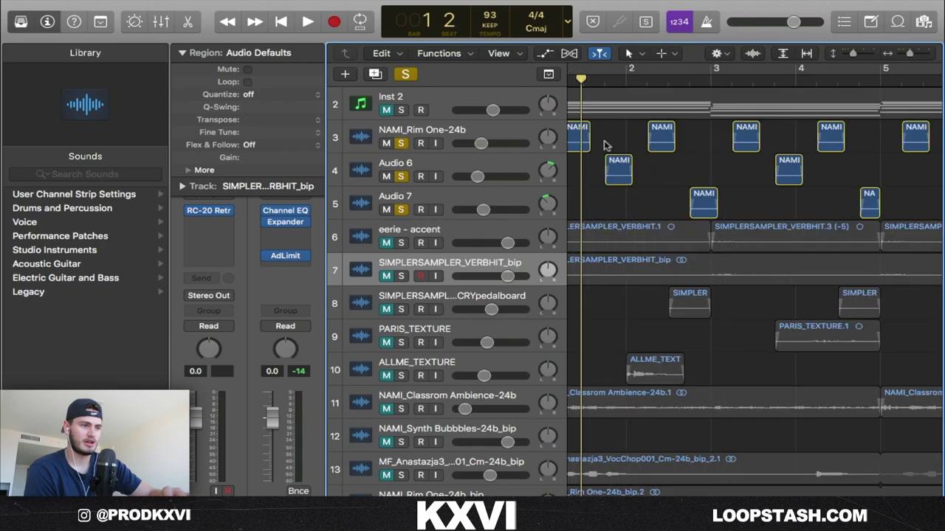
- Select the first region on the Audio 6 track and check the track's panning
scroll(612, 155, left, 2)
click(653, 172)
click(548, 169)
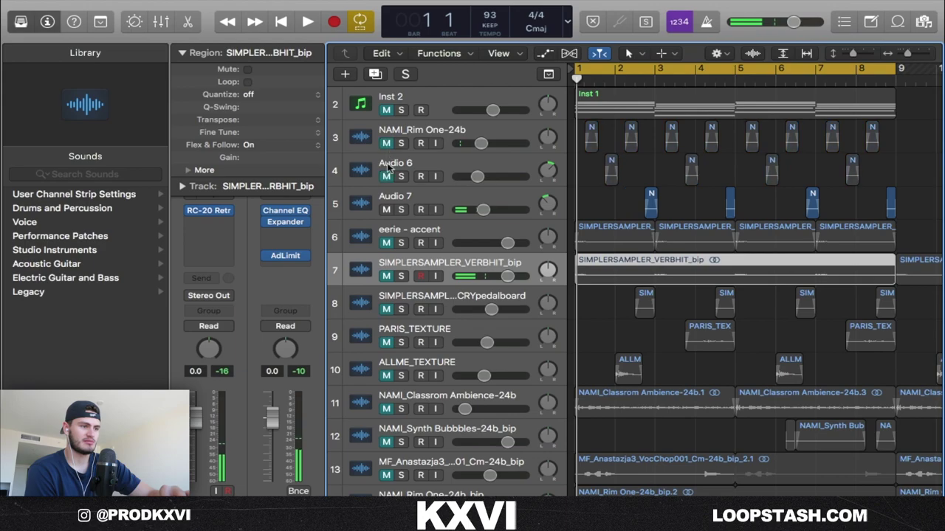
- Unmute the CRYpedalboard, PARIS_TEXTURE and ALLME_TEXTURE tracks, set the cycle range to their selected regions and play them
drag(385, 308, 386, 376)
scroll(781, 372, right, 2)
drag(854, 371, 439, 292)
key(super+u)
key(space)
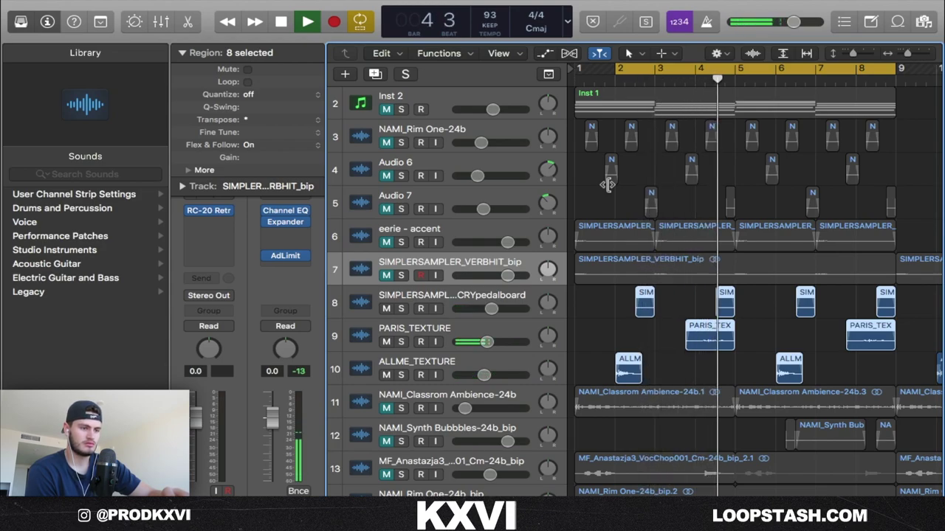
key(space)
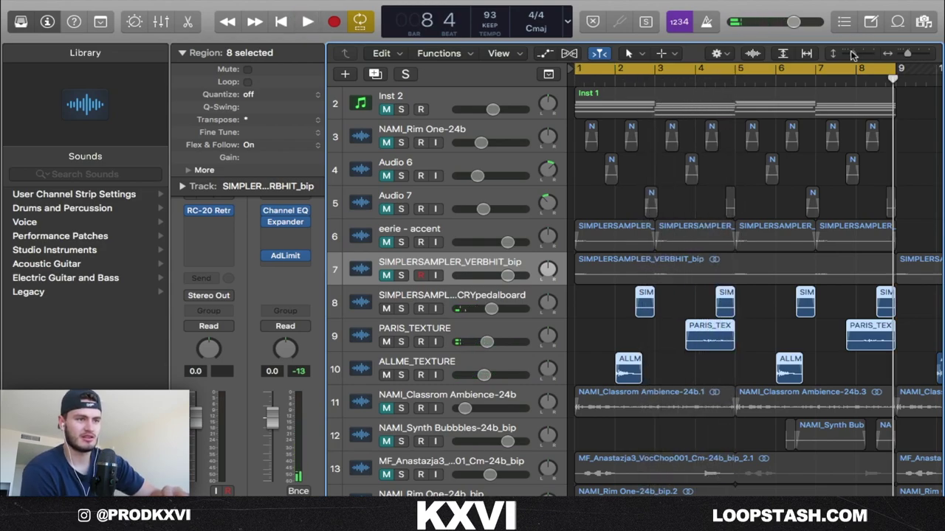
- Unmute the SIMPLERSAMPLER_VERBHIT_bip, NAMI_Rim One-24b, Audio 6 and Audio 7 tracks and play them with the texture tracks
drag(852, 55, 906, 55)
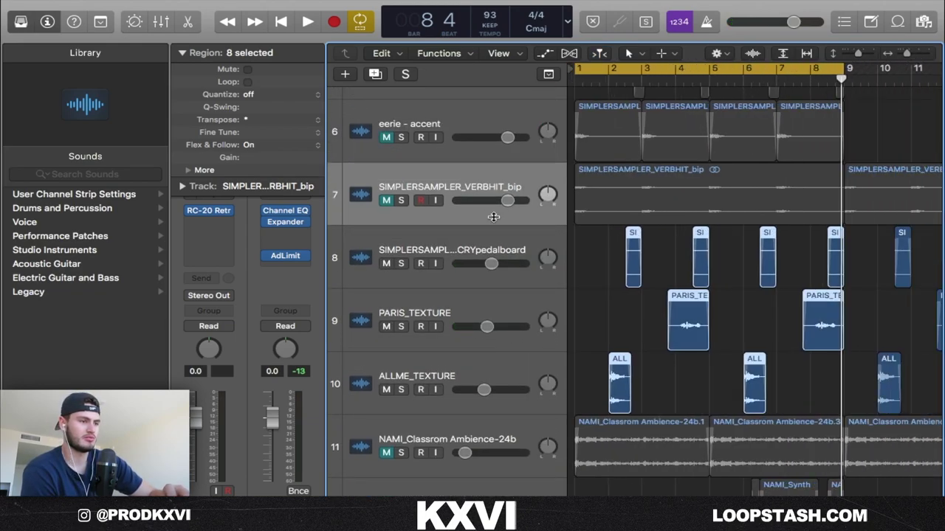
click(386, 201)
scroll(404, 204, up, 6)
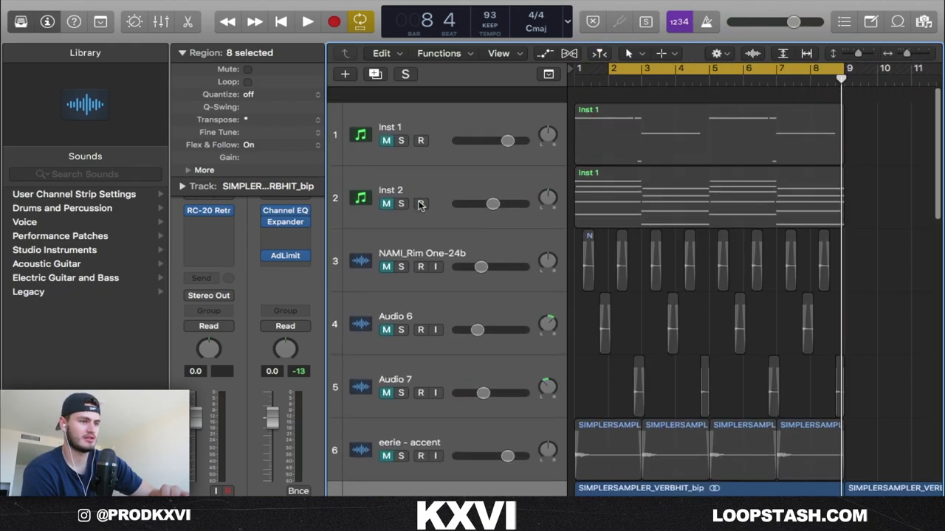
scroll(685, 170, down, 5)
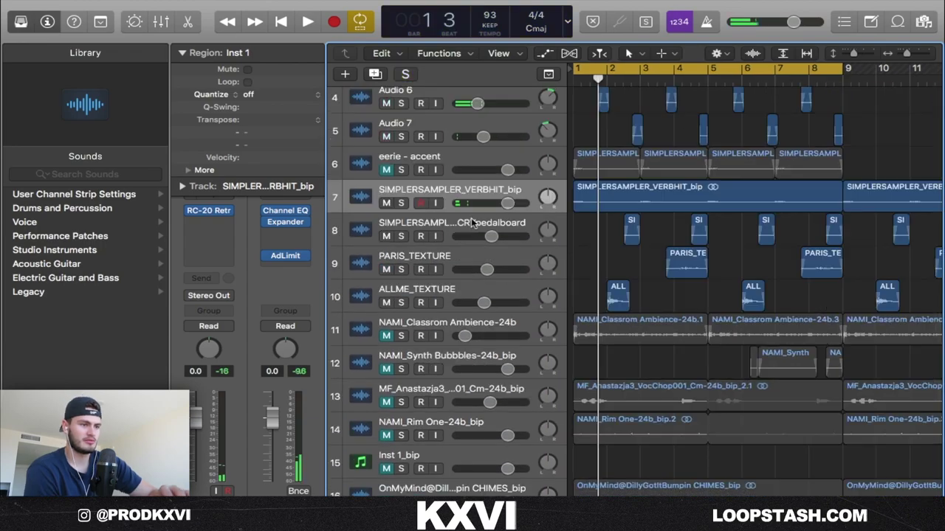
- Check the second CRYpedalboard region's transposition, solo that track, and play its first two regions as a cycle
click(469, 221)
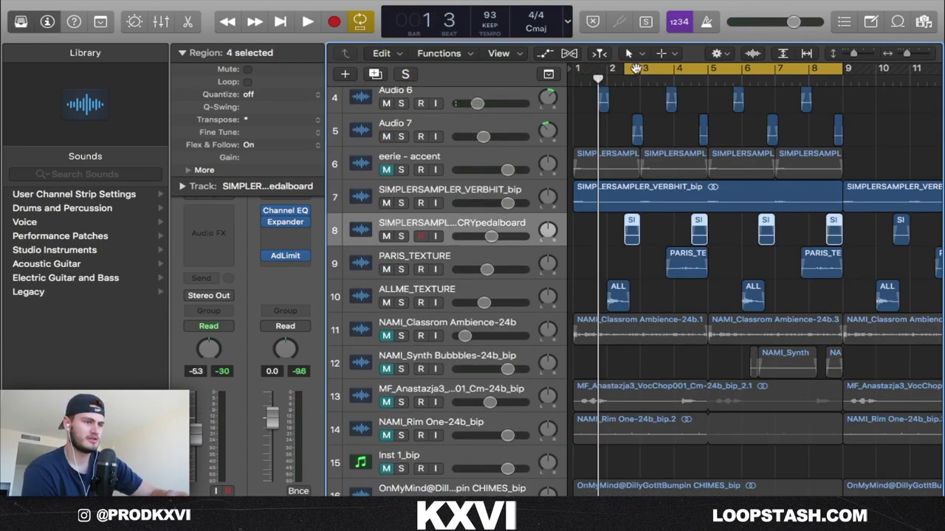
click(698, 230)
key(super+u)
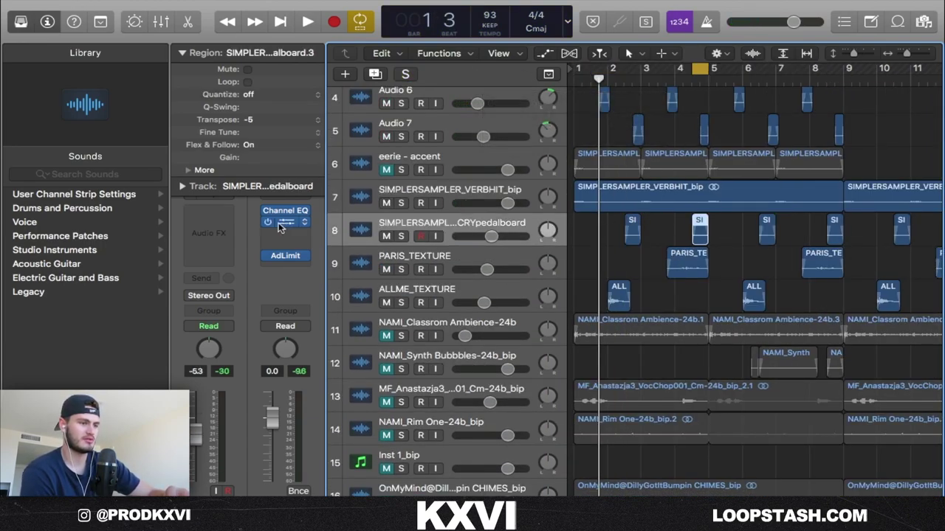
click(405, 235)
drag(729, 224, 568, 227)
key(super+u)
key(space)
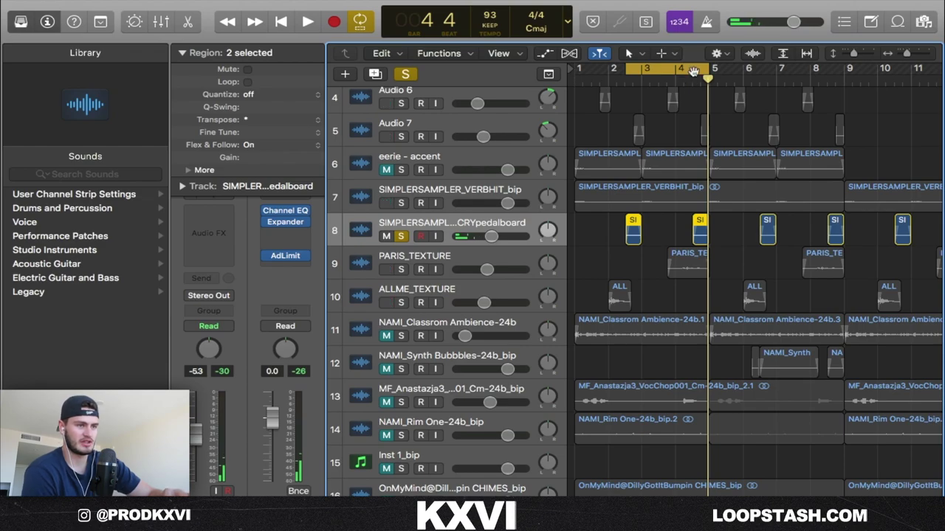
- Select the second PARIS_TEXTURE region, clear all solos and return the playhead to the start of the project
click(690, 260)
click(820, 267)
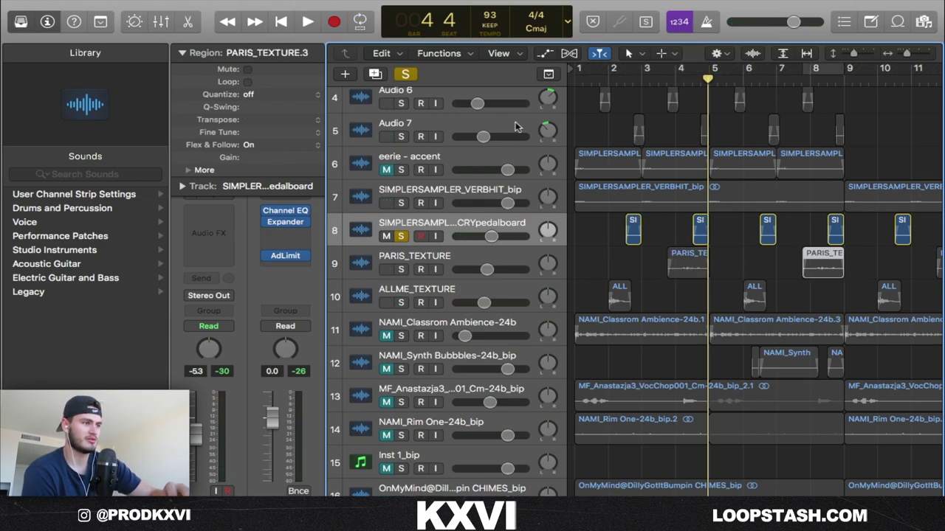
click(405, 75)
key(Return)
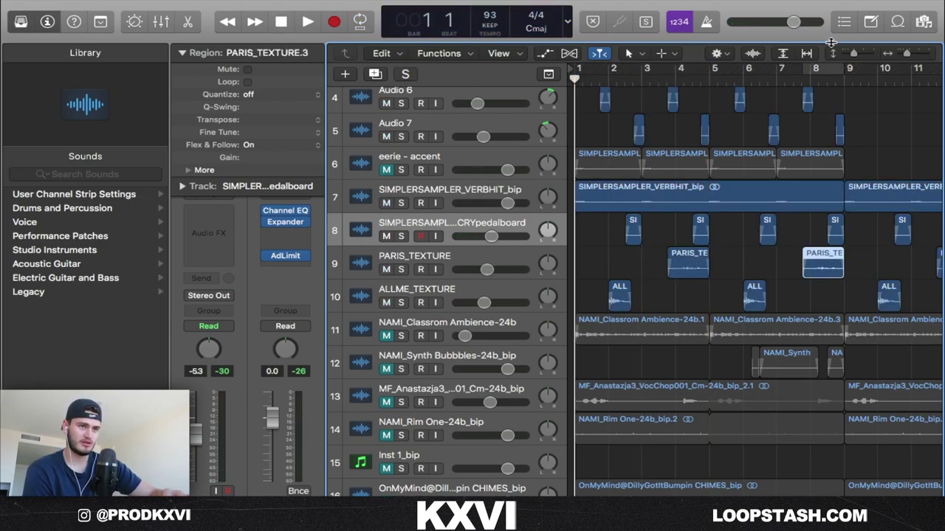
- Unmute and select the NAMI_Classrom Ambience-24b track
drag(857, 60, 853, 57)
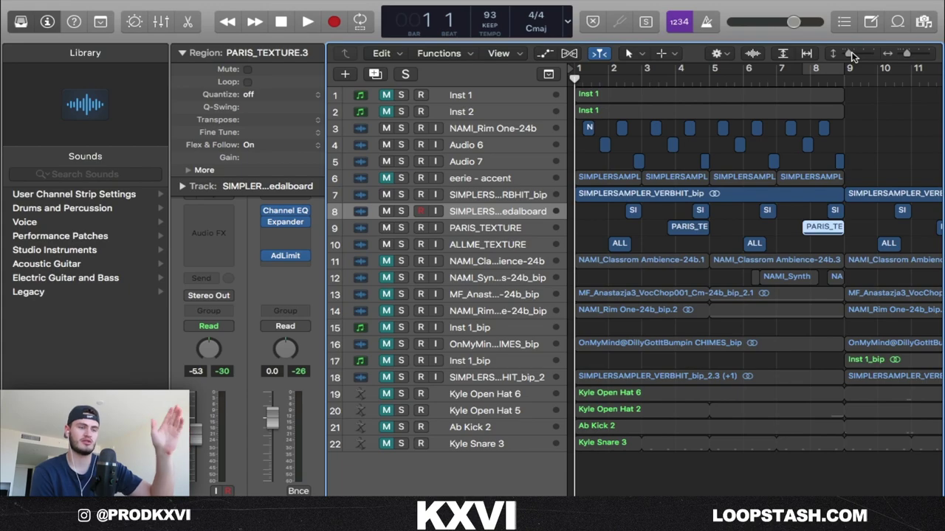
click(389, 263)
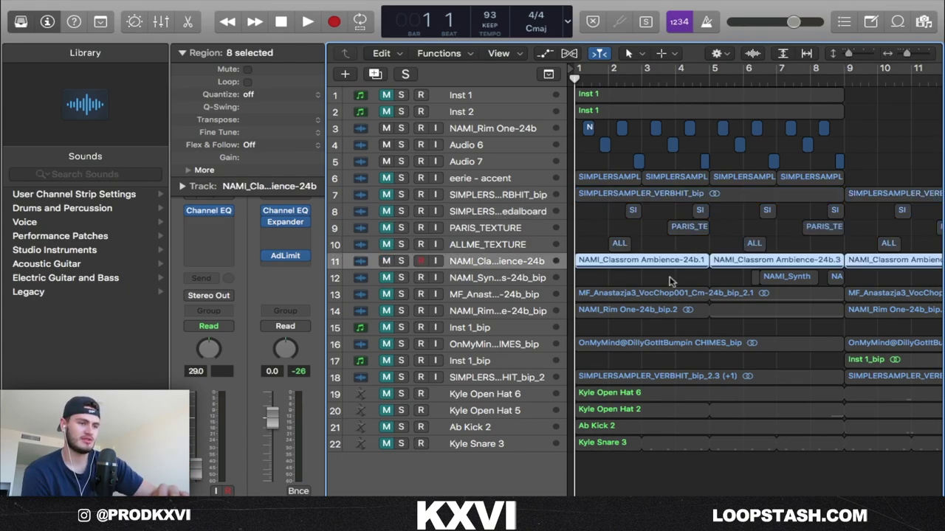
- Solo the NAMI_Classrom Ambience-24b track and play its first region as a cycle
click(654, 262)
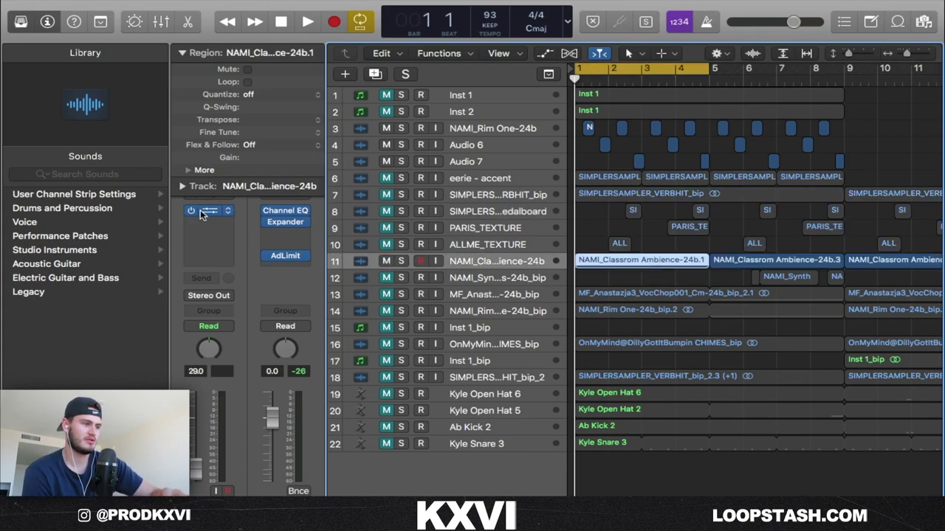
key(s)
key(space)
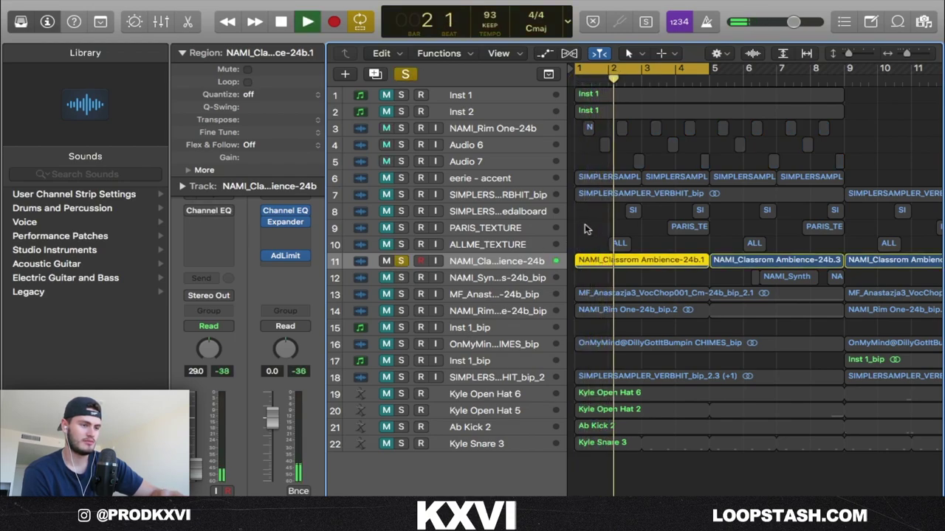
key(space)
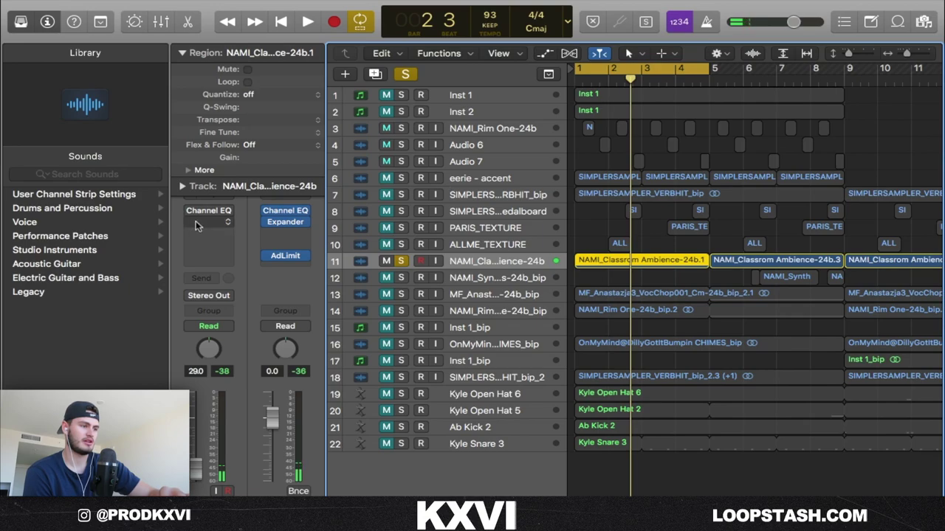
- Examine the Channel EQ curve on the NAMI_Classrom Ambience-24b track, close it and deselect the region
key(v)
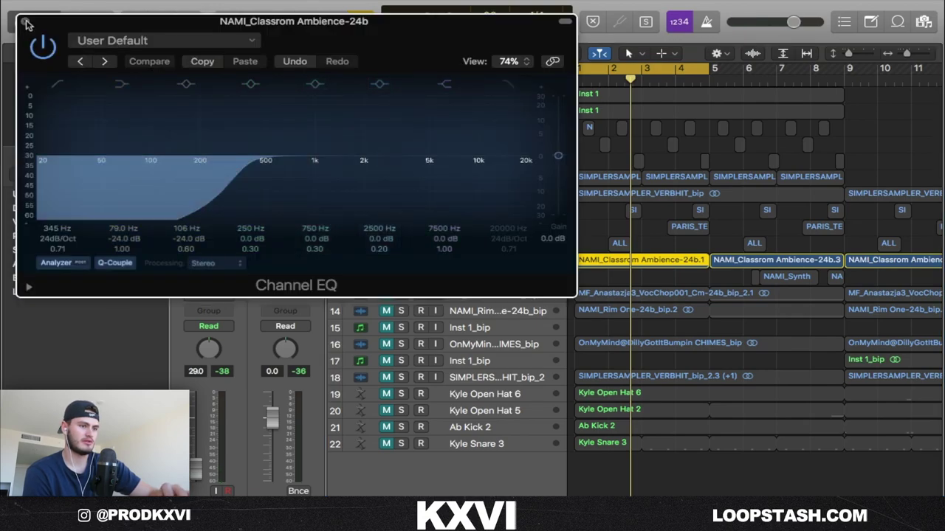
click(25, 22)
click(642, 281)
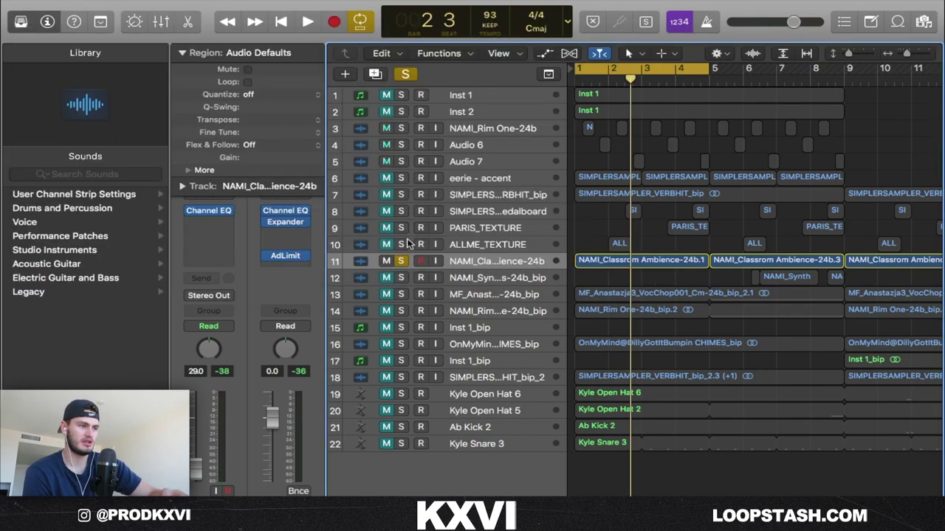
- Solo the NAMI_Synth Bubbbles-24b_bip track instead and extend the cycle range to cover bars 1 to 9
click(403, 279)
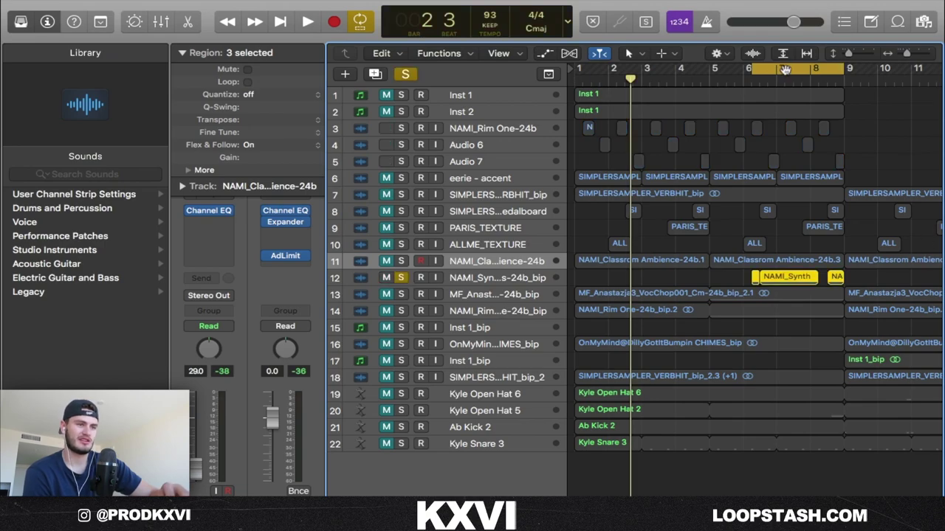
drag(750, 70, 485, 117)
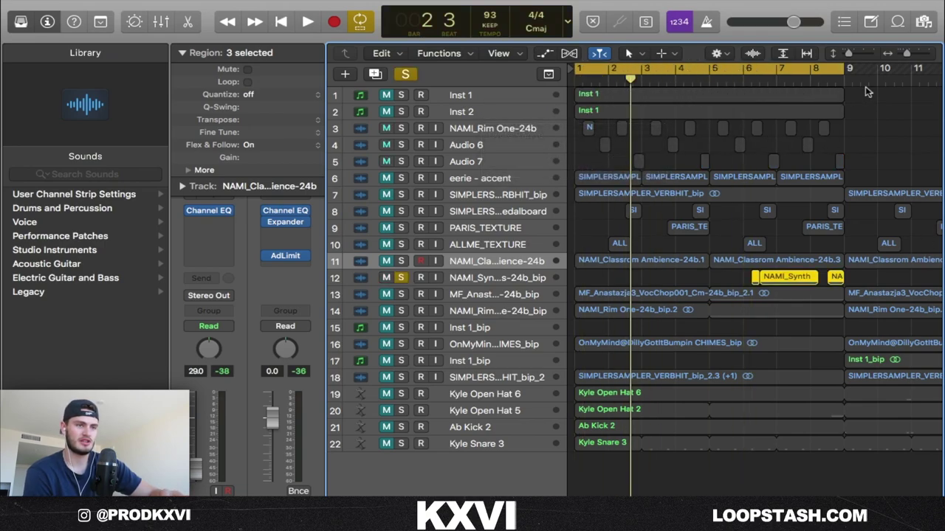
key(super+Right)
key(super+Right)
drag(852, 55, 861, 55)
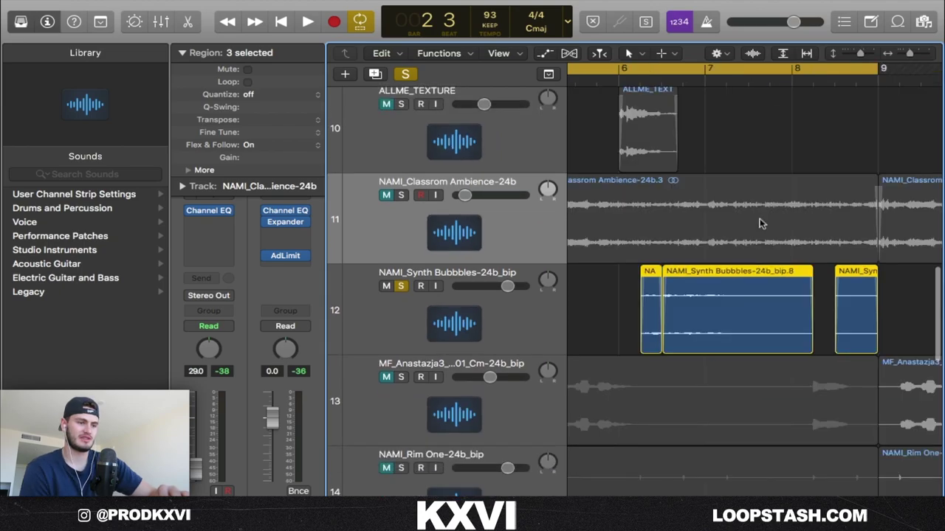
- Set the cycle to the first short NAMI_Synth Bubbbles region, select its track and play the region
drag(606, 299, 654, 299)
click(712, 295)
click(652, 297)
click(681, 296)
click(651, 295)
key(super+u)
click(464, 301)
key(space)
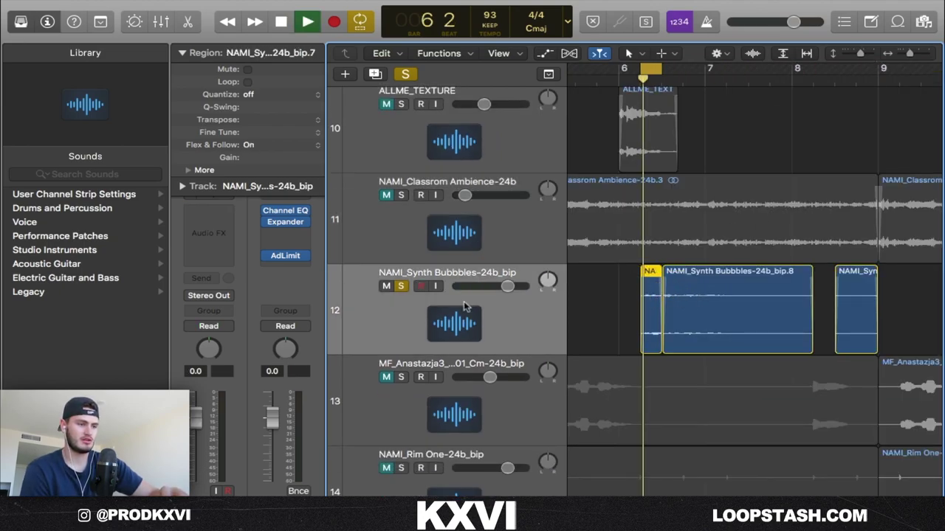
- Move the cycle to the second NAMI_Synth Bubbbles region, listen to it and stop playback
click(681, 297)
key(super+u)
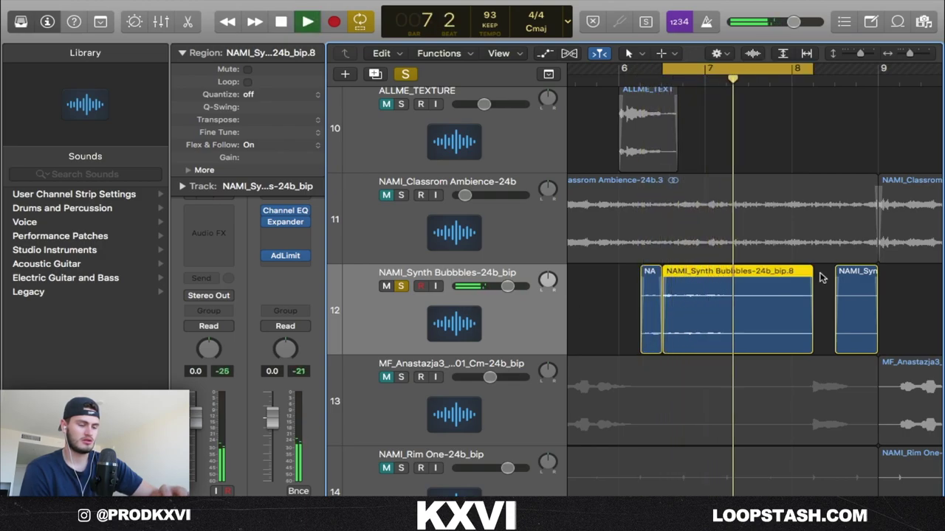
key(space)
- Set the cycle to the first three NAMI_Synth Bubbbles regions, clear the solo and play them with the other layers
drag(824, 289, 626, 291)
key(super+u)
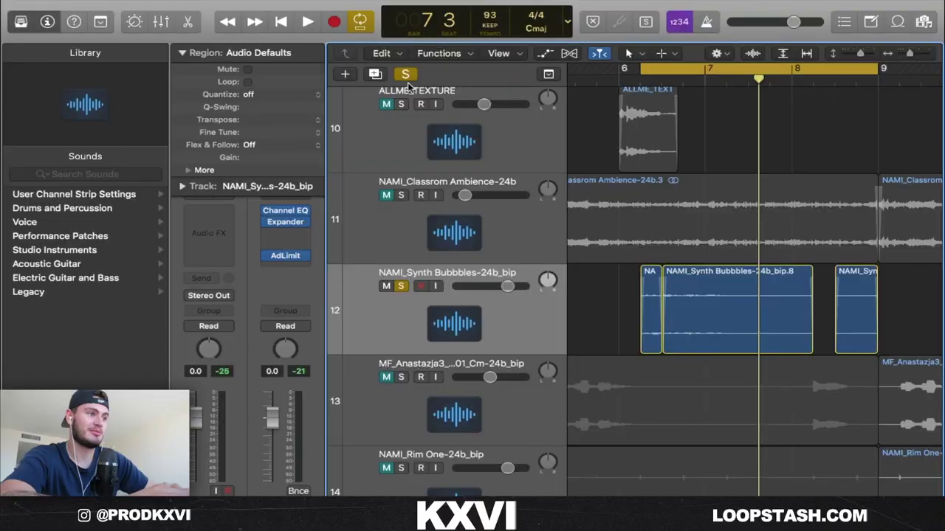
drag(909, 54, 905, 54)
click(452, 300)
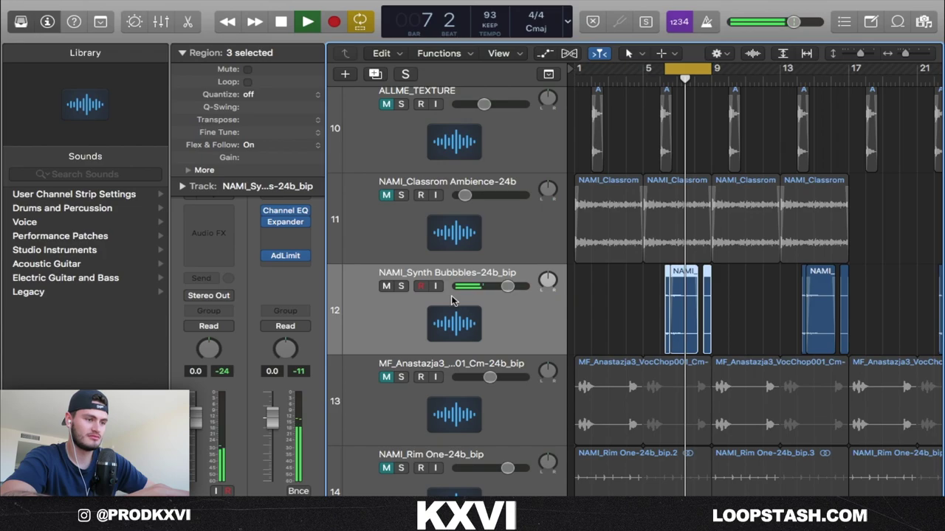
key(space)
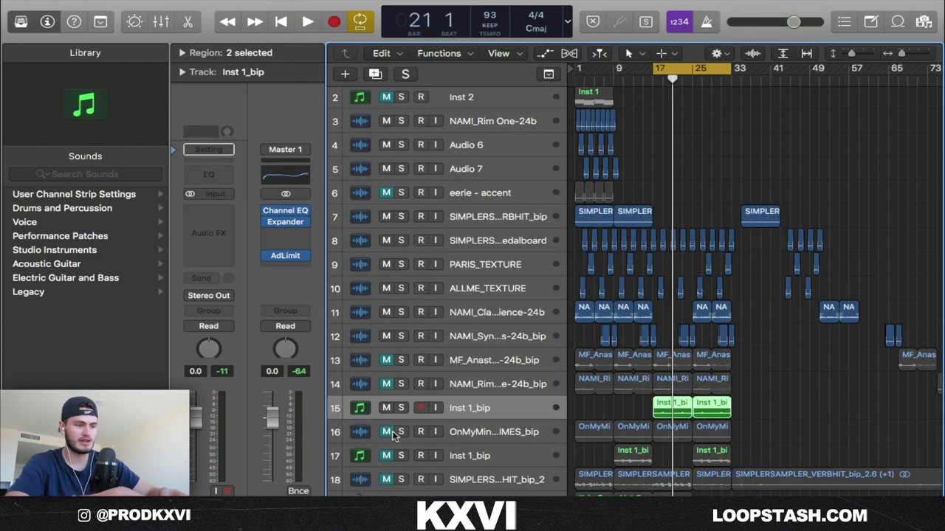
- Solo the OnMyMind CHIMES track, play it from the project start with all four regions cycled, and clear the solo
click(401, 432)
click(735, 435)
click(555, 425)
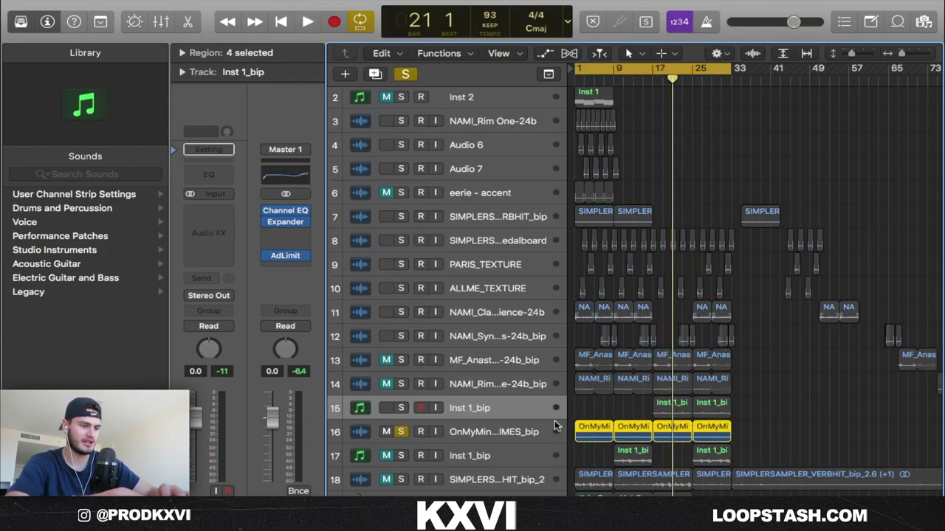
click(514, 424)
key(Return)
key(space)
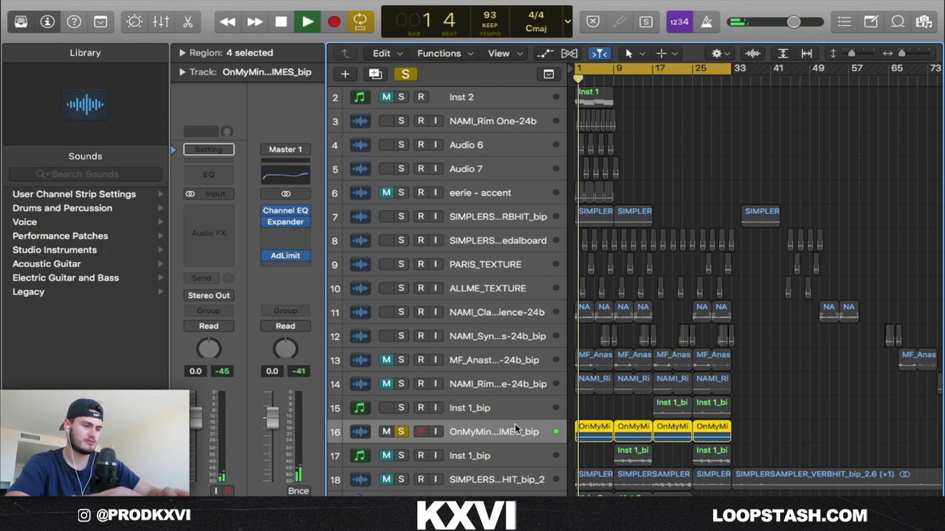
key(space)
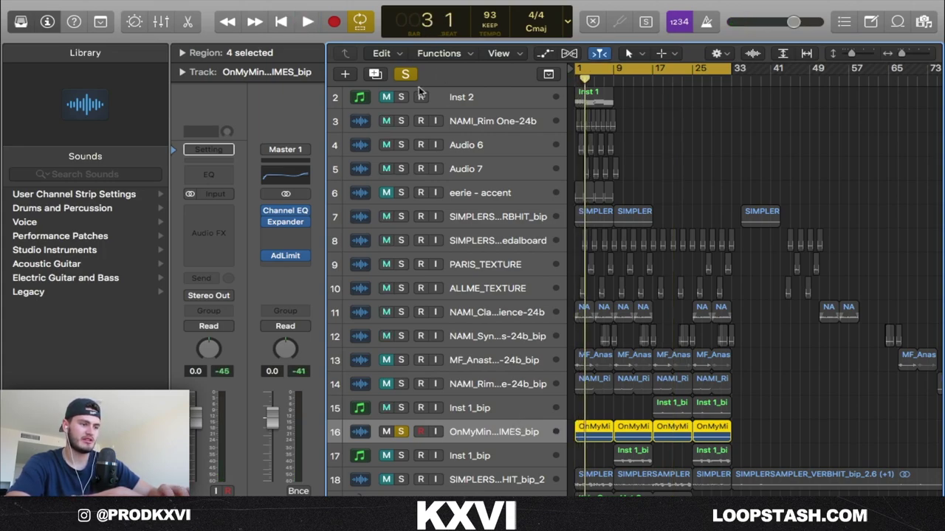
click(405, 74)
- Unmute and solo the Inst 1 track, view its Omnisphere Bass - Deep patch and close the plug-in
scroll(418, 430, down, 2)
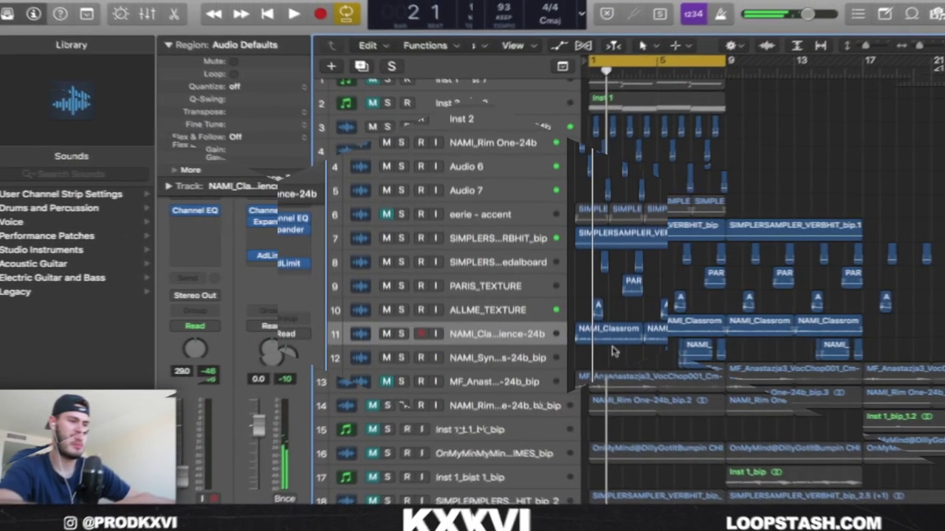
scroll(642, 354, down, 5)
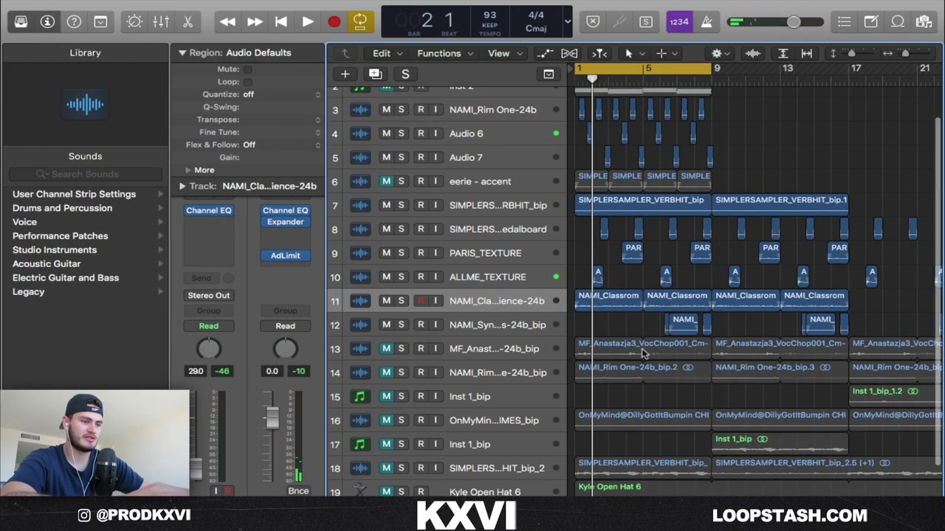
scroll(642, 353, up, 5)
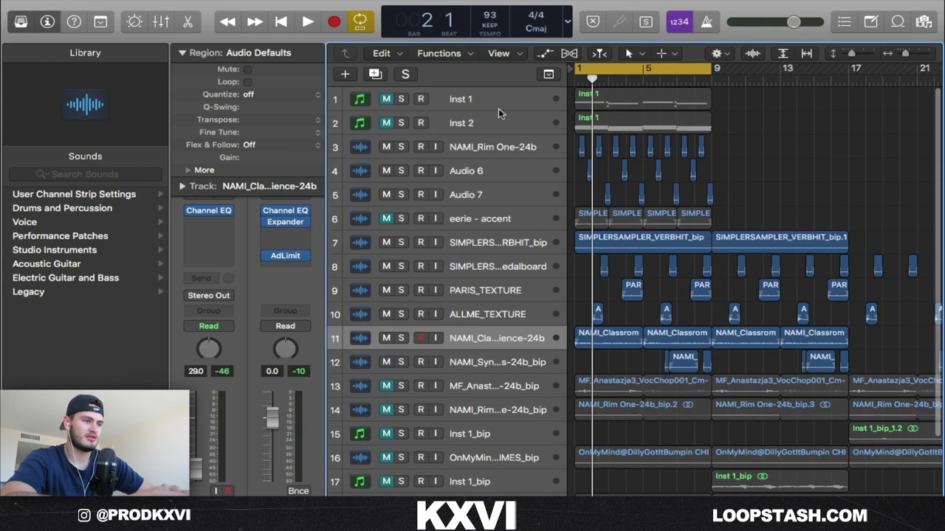
click(496, 105)
click(385, 100)
click(402, 99)
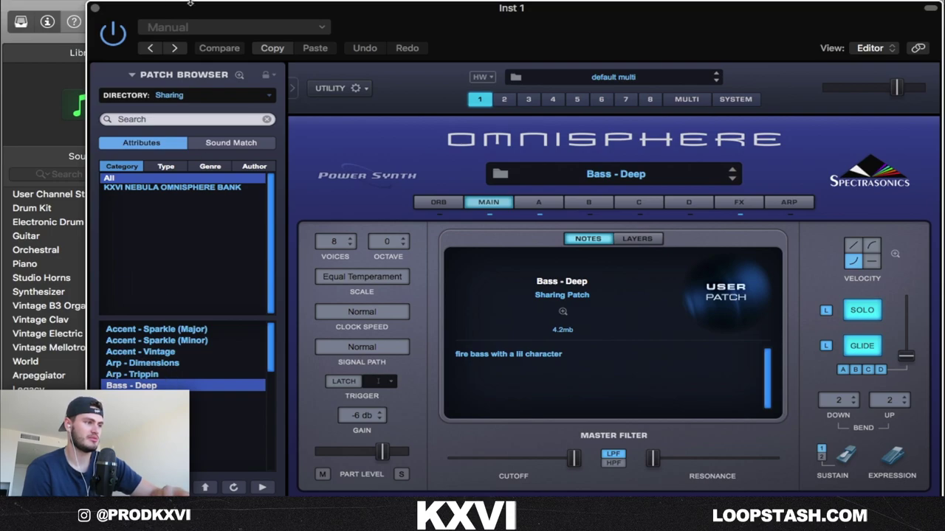
click(95, 8)
- Open the Inst 1 bass region in the Piano Roll, play its notes and marquee-select the opening ones
key(p)
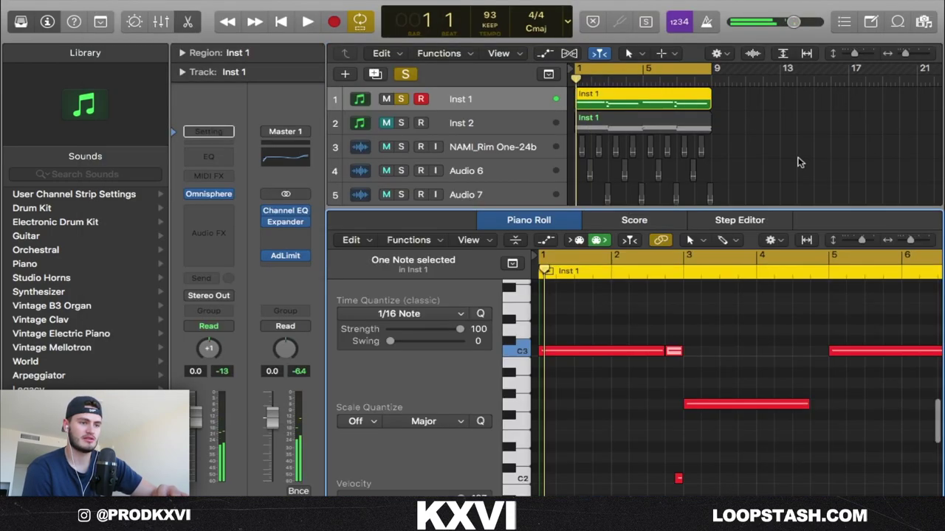
key(space)
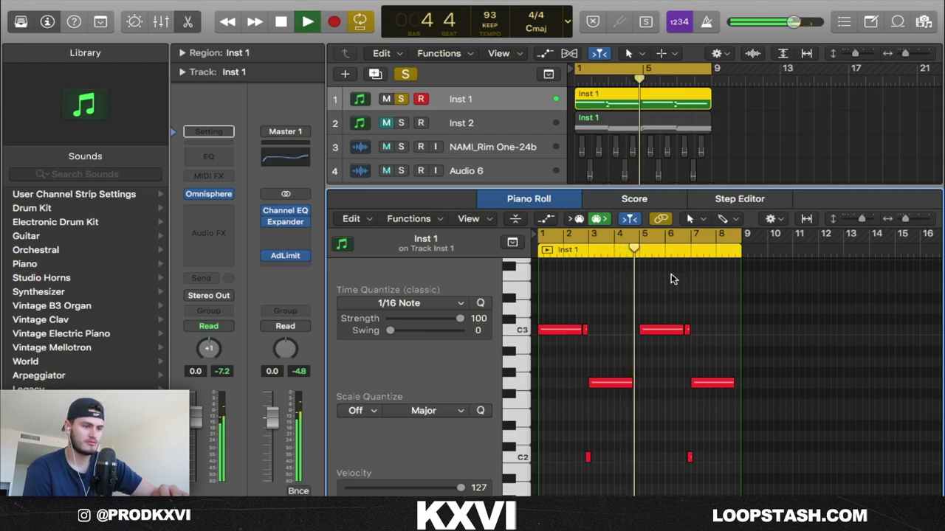
key(space)
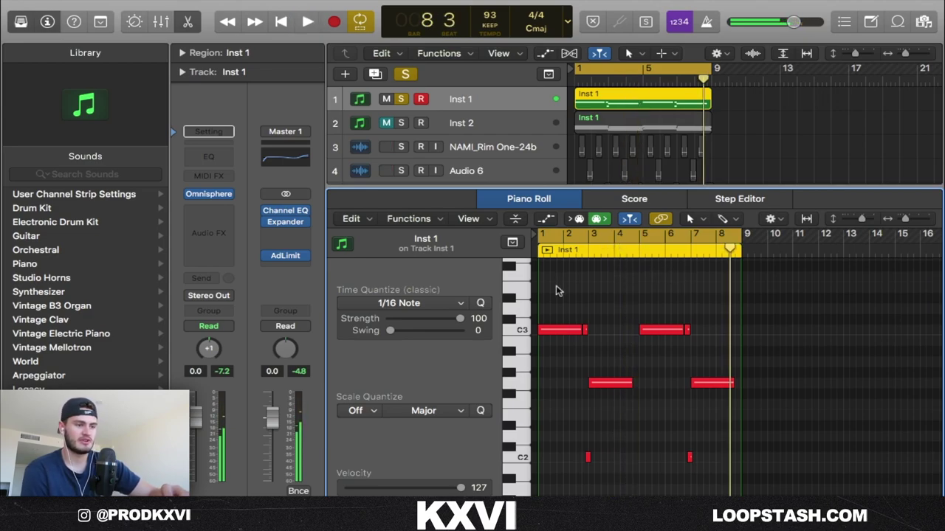
drag(556, 287, 610, 336)
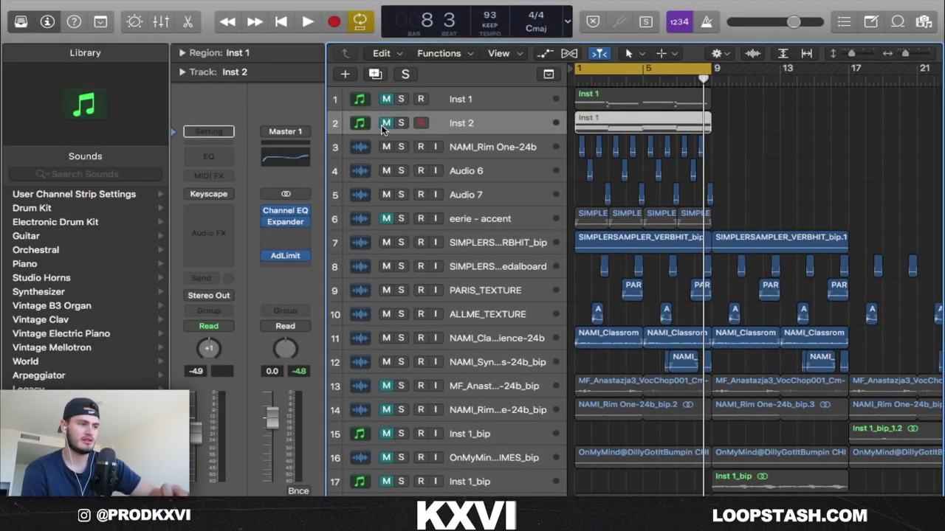
- Unmute and solo the Inst 2 track, view its Keyscape LA Custom C7 - Bright patch, and clear the solo
click(385, 123)
click(401, 123)
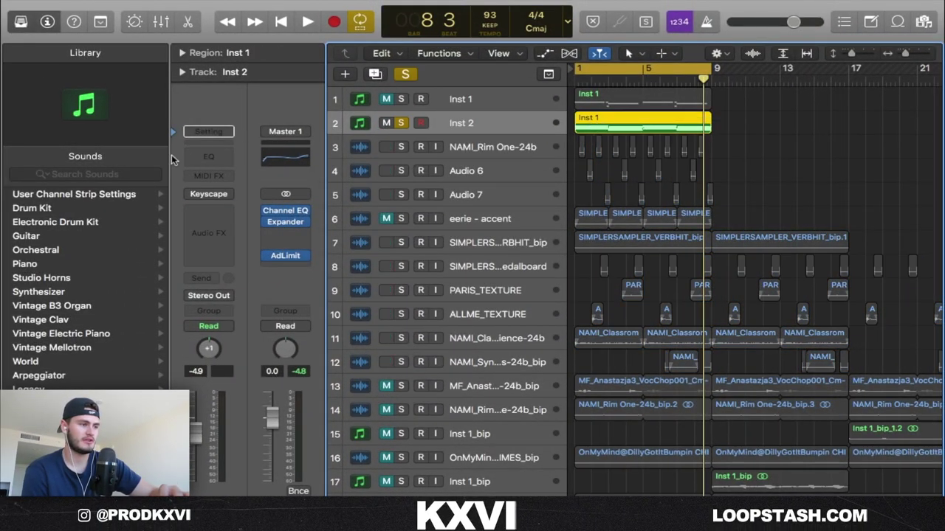
key(v)
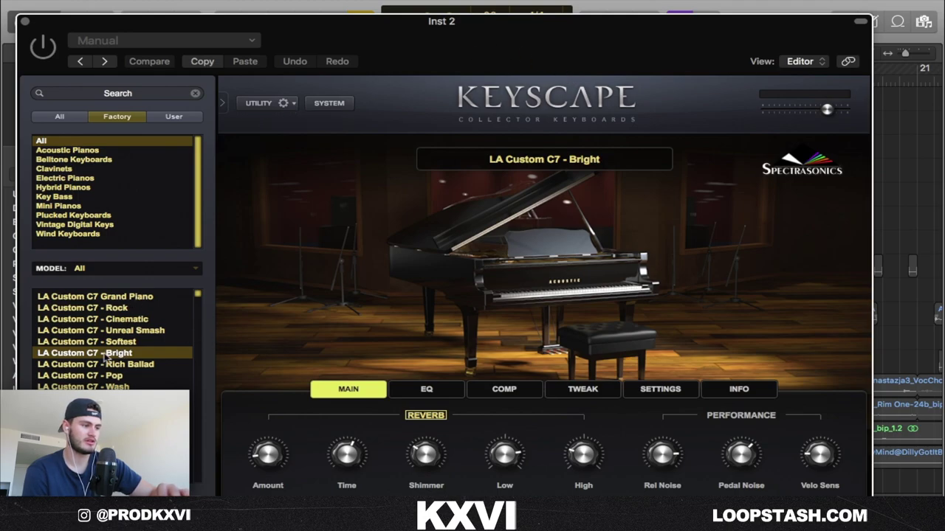
click(26, 21)
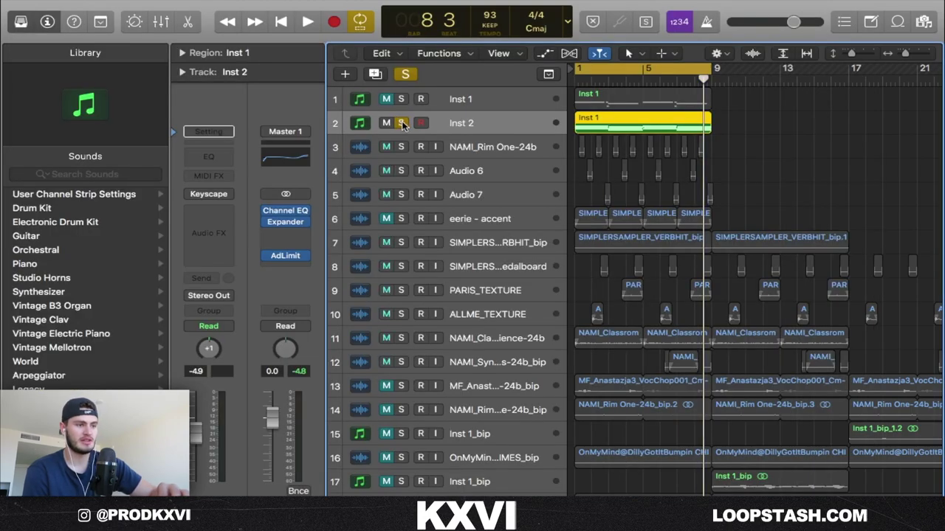
click(401, 124)
- Solo the Inst 1_bip track on row 15 and play its regions cycled from bar 17 to bar 33
scroll(598, 325, down, 3)
click(865, 370)
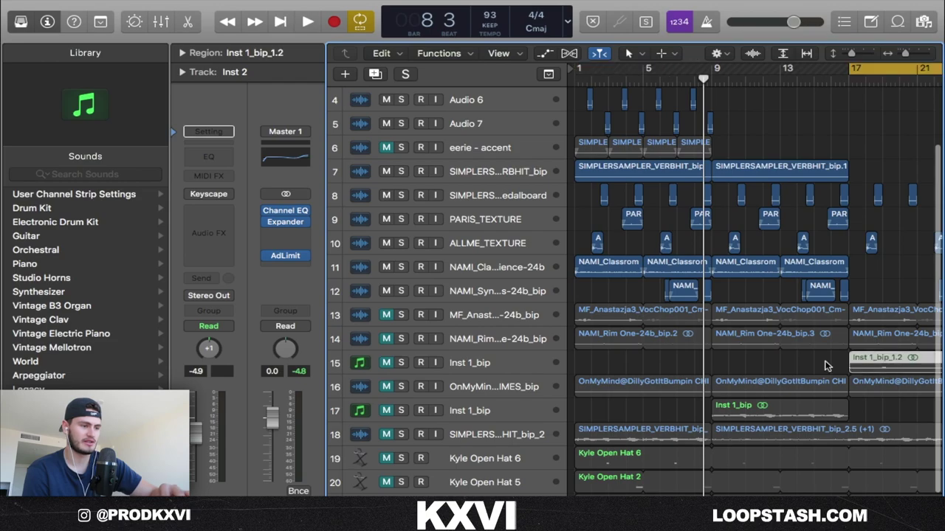
click(400, 363)
key(space)
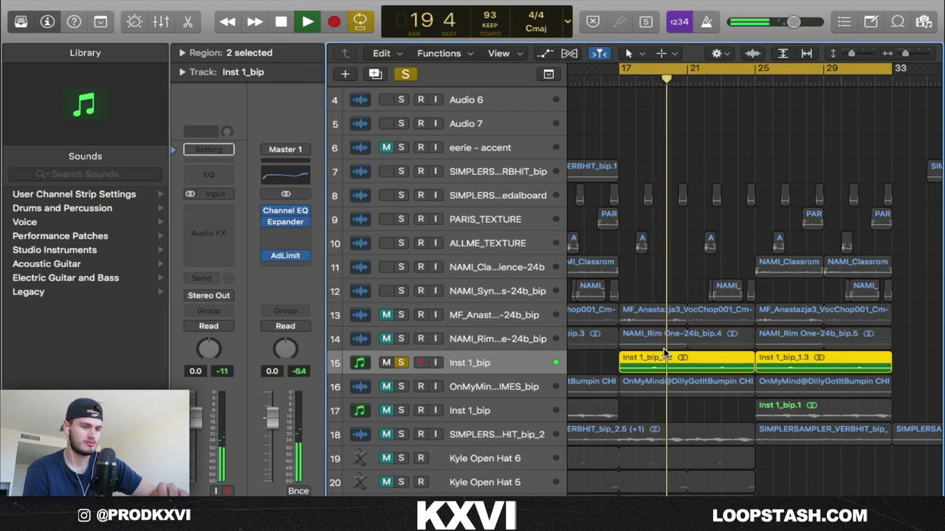
scroll(630, 233, left, 8)
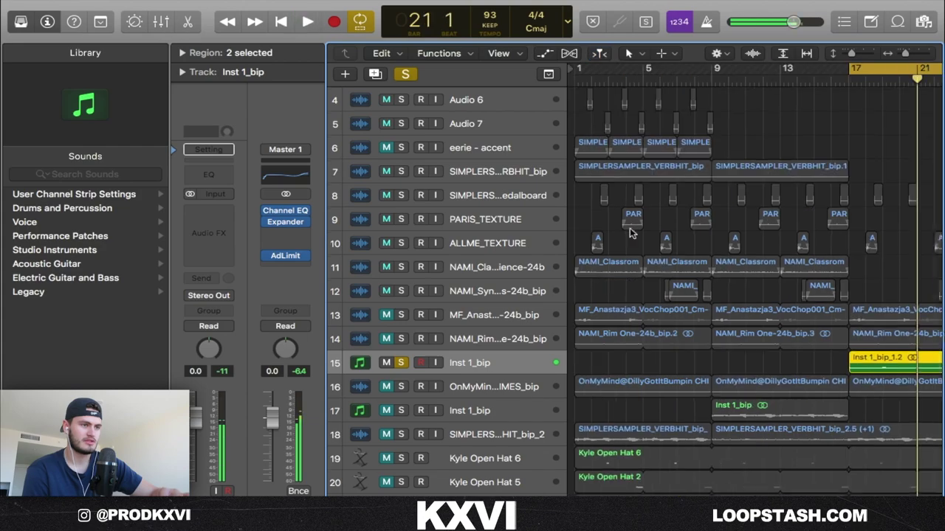
key(space)
- Open the Inst 2 region in the Piano Roll, audition the differently coloured notes and select the second chord
scroll(629, 221, up, 4)
double_click(613, 125)
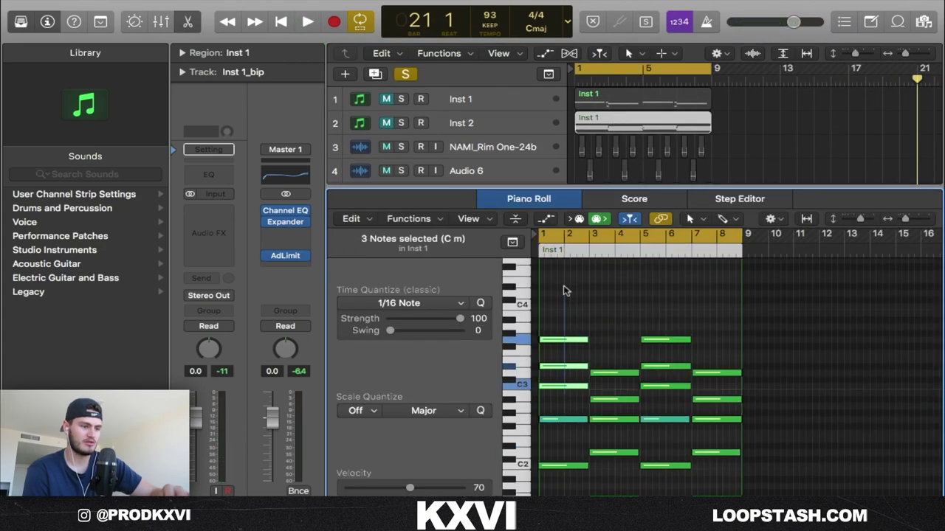
click(560, 420)
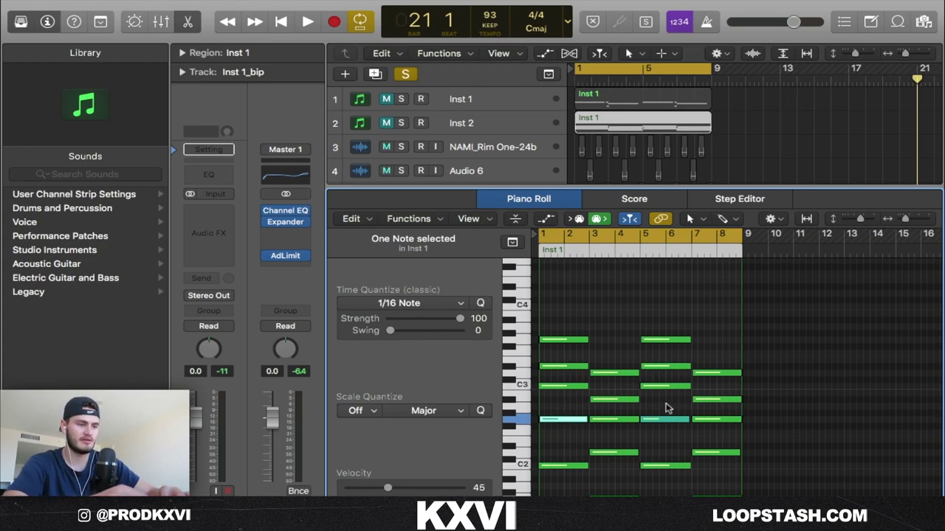
click(662, 420)
click(659, 413)
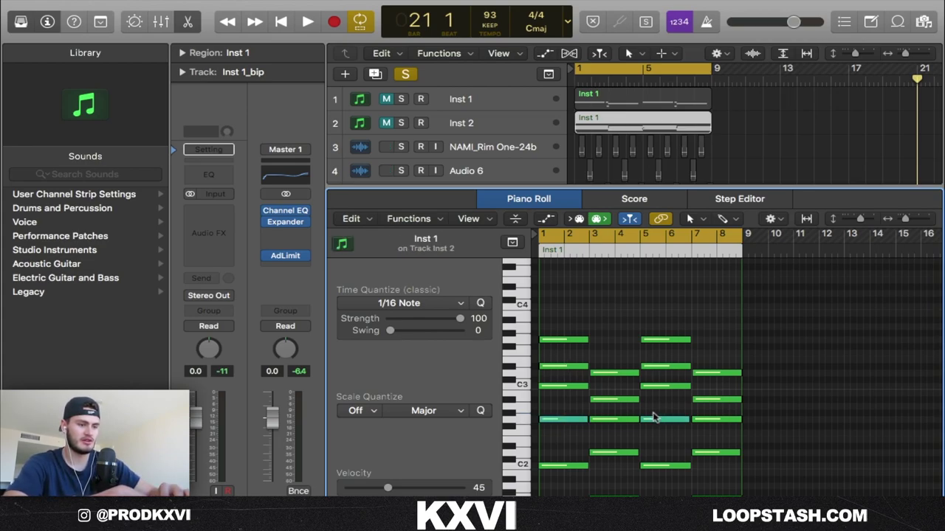
drag(625, 341, 620, 508)
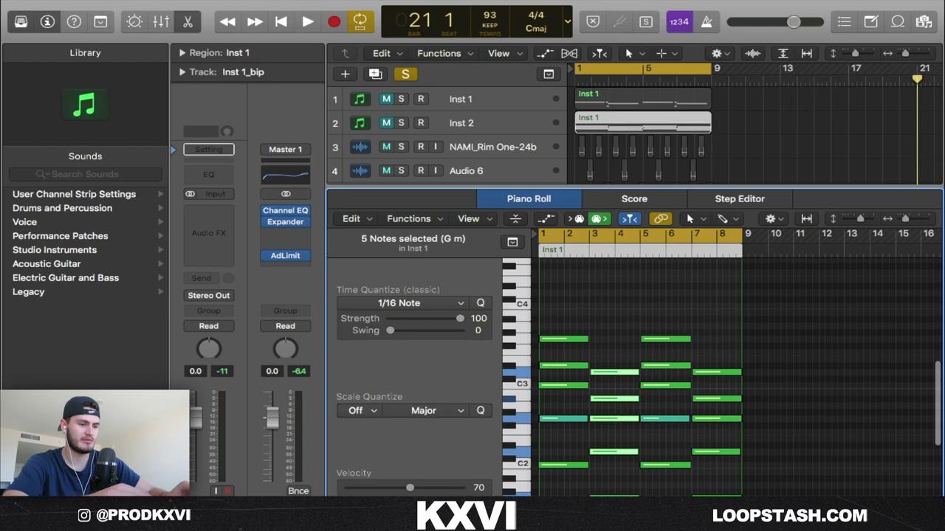
- Transpose the selected notes of the second chord up five semitones
key(alt+Up)
key(alt+Up)
key(alt+Up)
key(alt+Up)
key(alt+Up)
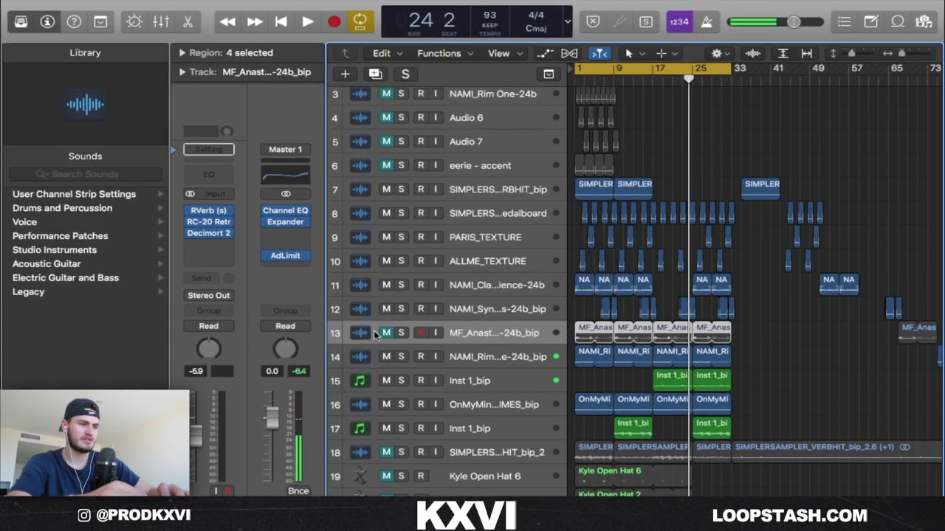
- Solo the vocal chop track on row 13, bypass its effects and play its first region dry
scroll(580, 295, up, 2)
key(super+Right)
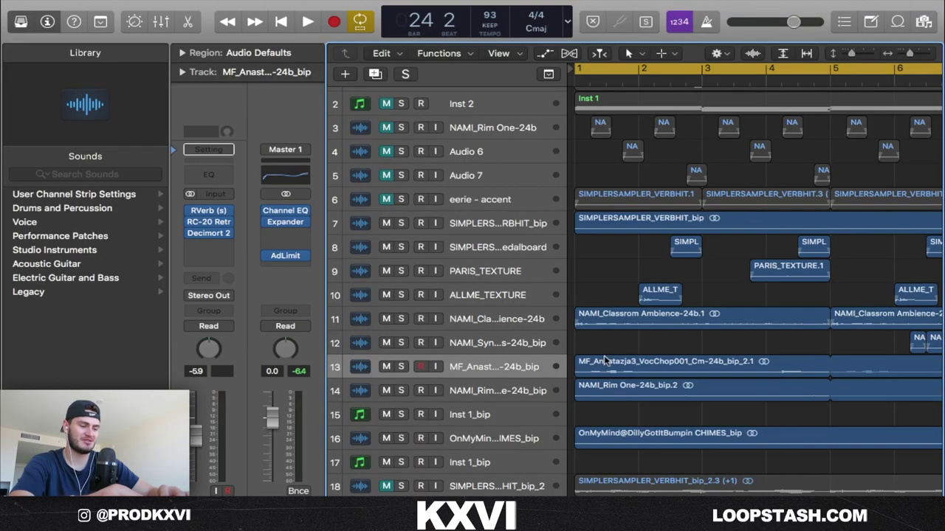
click(604, 362)
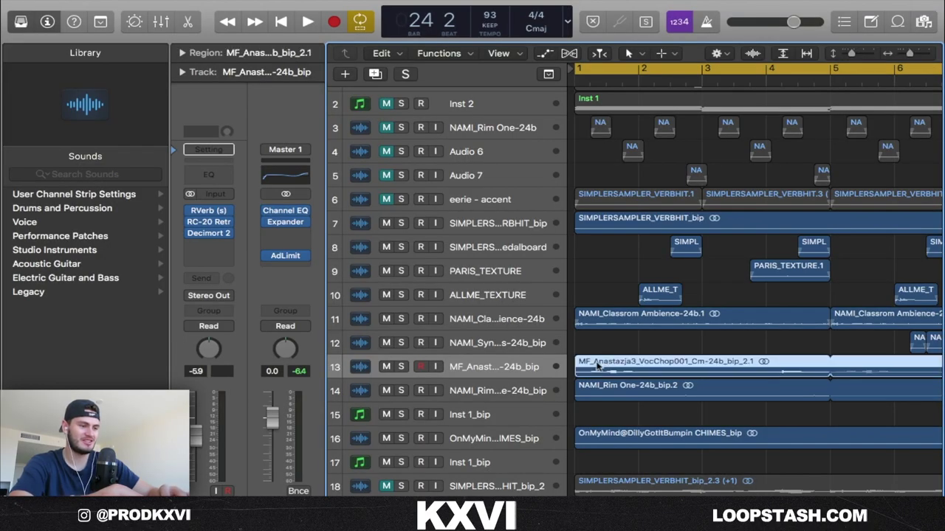
drag(599, 340, 643, 363)
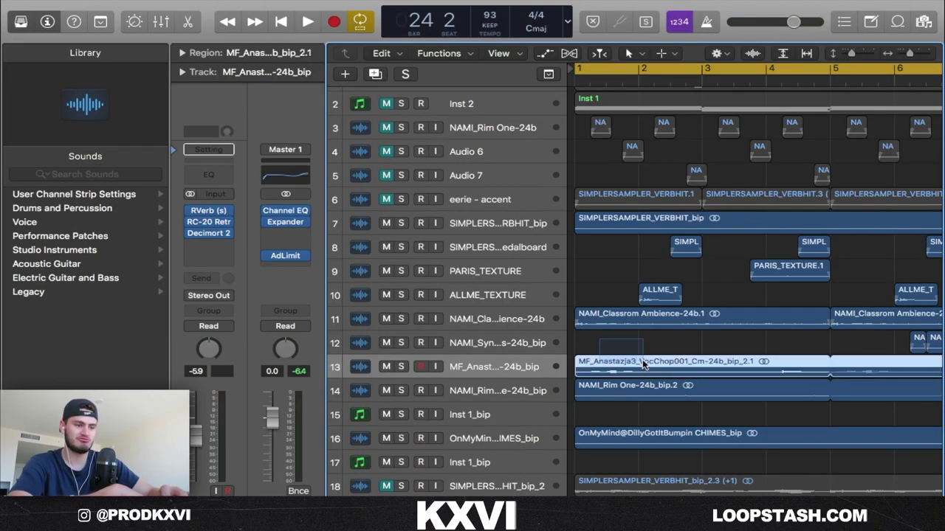
click(402, 367)
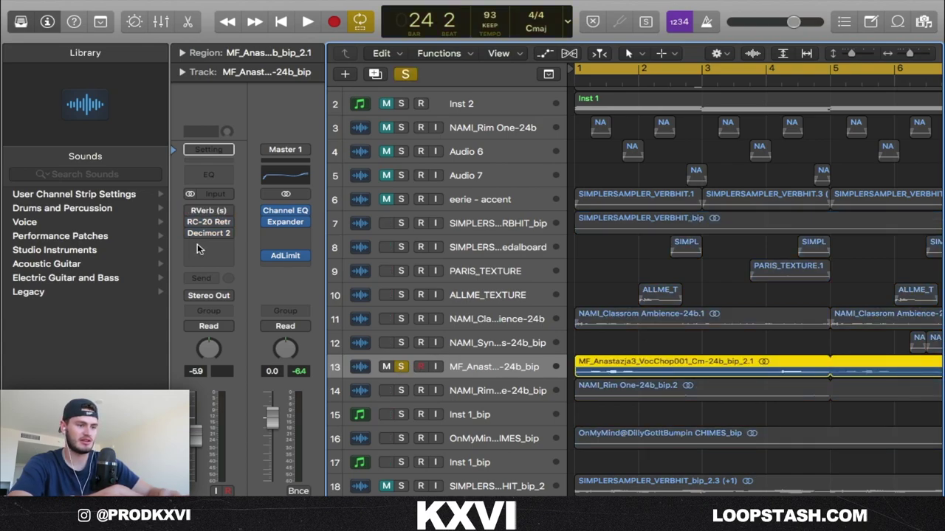
key(space)
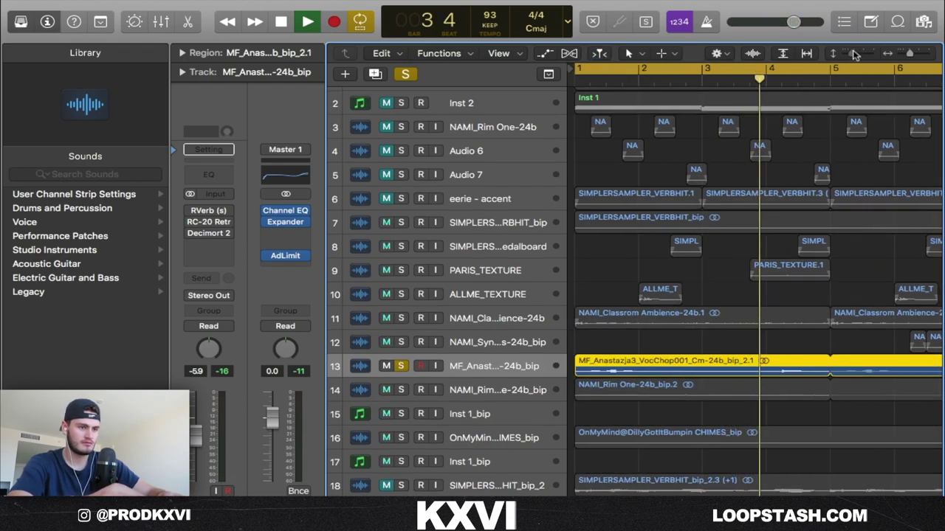
key(z)
scroll(702, 273, down, 4)
key(space)
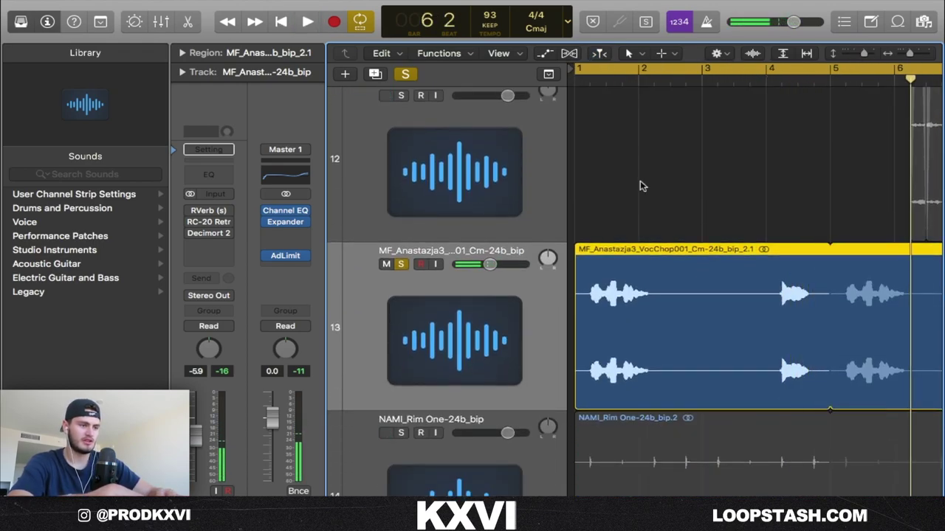
- Turn the vocal chop's RVerb reverb back on, view its Indoor pool preset and play the chop through it
click(208, 210)
drag(261, 19, 458, 39)
click(240, 68)
mouse_move(238, 38)
mouse_down()
mouse_move(344, 46)
mouse_move(164, 18)
mouse_move(239, 27)
mouse_up()
key(space)
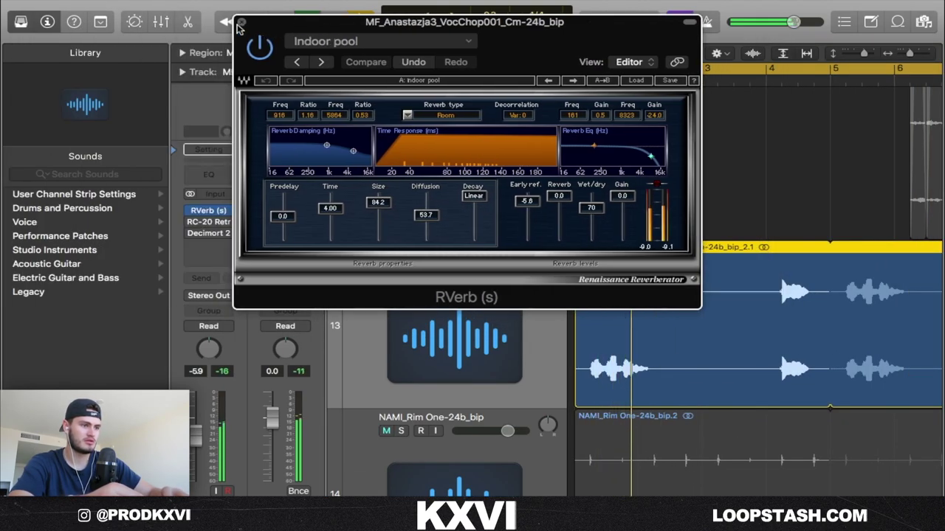
click(244, 23)
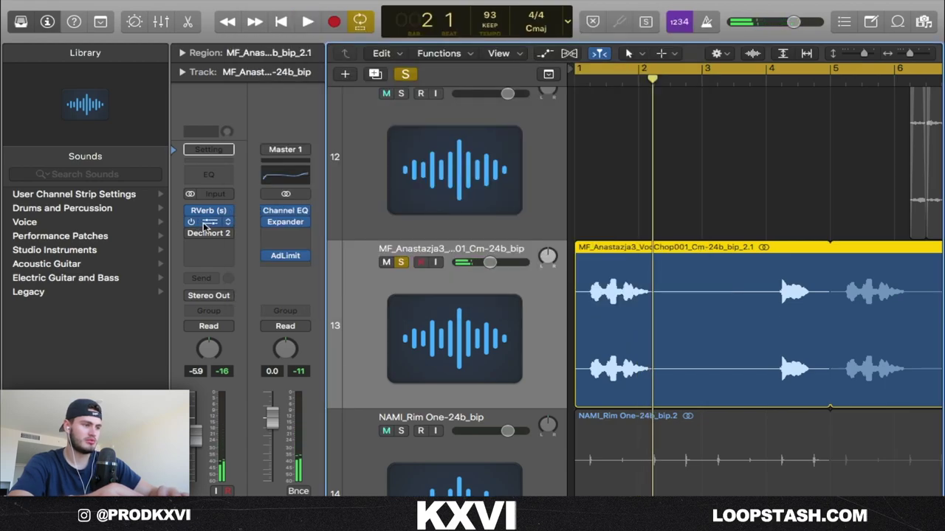
- View the vocal chop's RC-20 Retro Color effect with the Magnitude Transition 1 preset, turn it on and play the chop
click(230, 224)
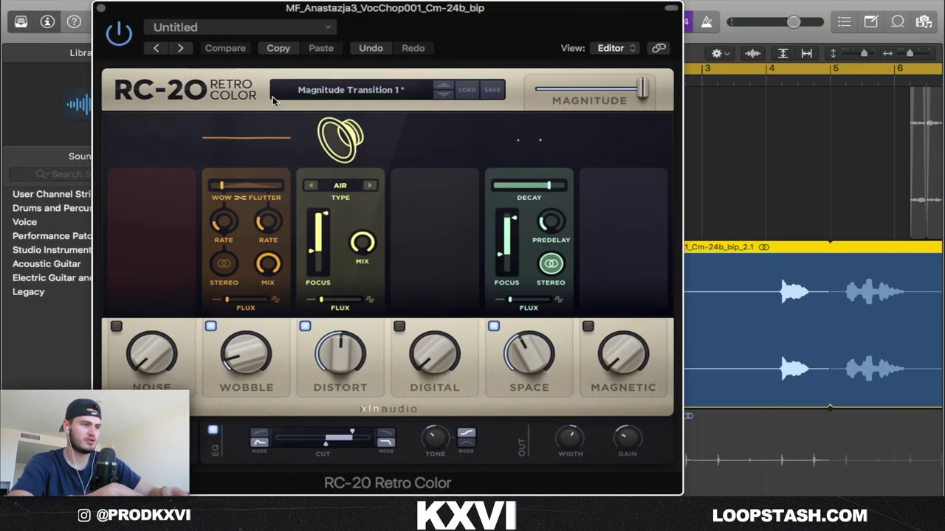
drag(206, 15, 278, 15)
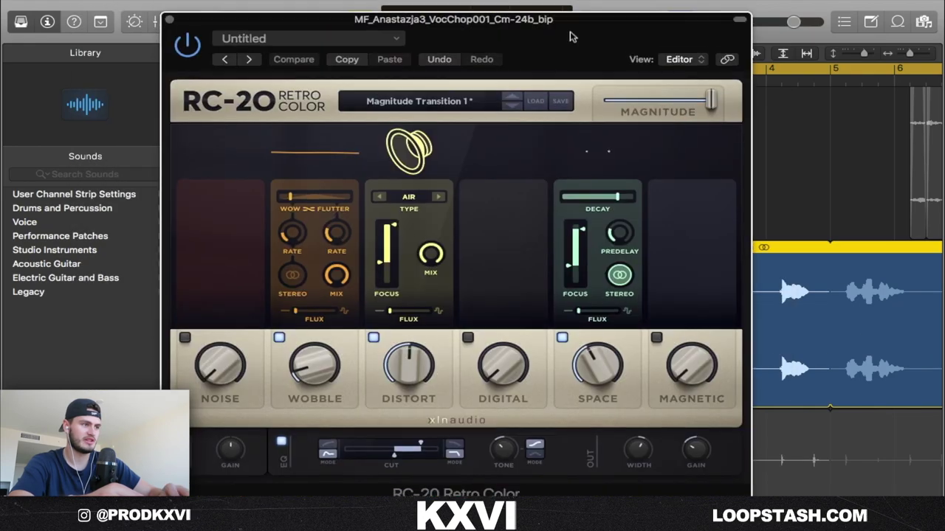
click(173, 9)
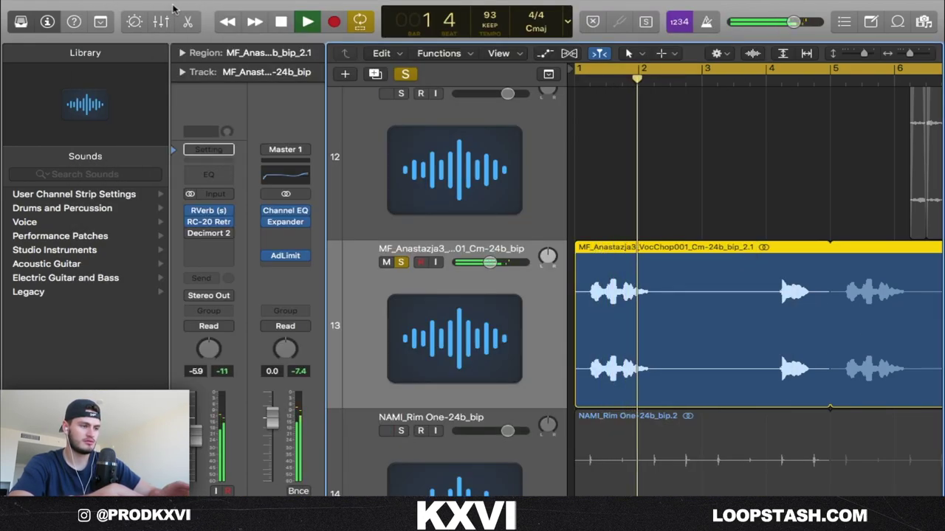
key(space)
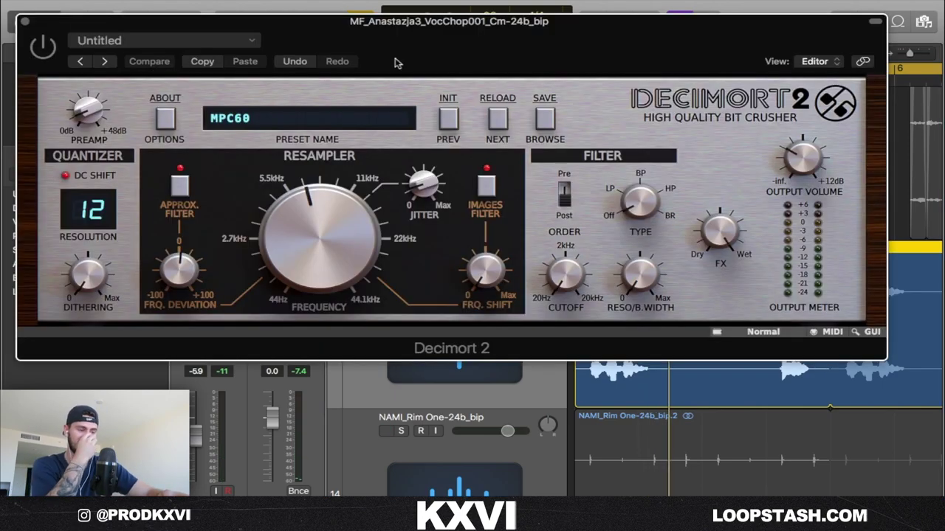
- Turn on the vocal chop's Decimort 2 bit crusher, view its MPC60 preset and close it
drag(408, 39, 496, 32)
drag(116, 17, 87, 38)
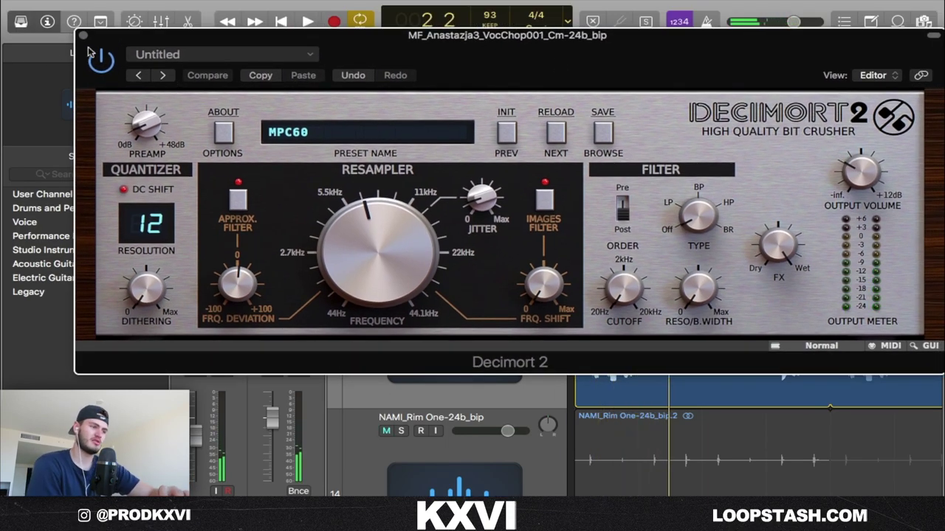
key(super+w)
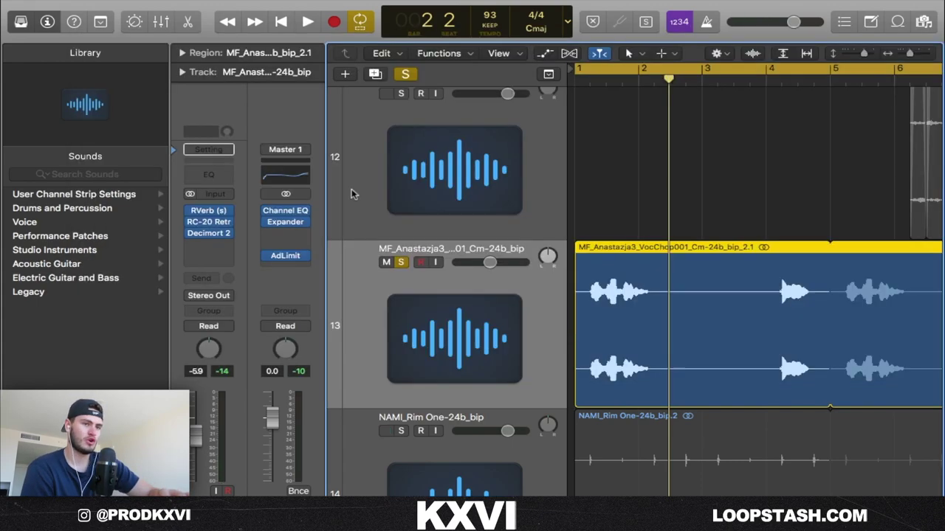
- Clear the solo on the row 13 vocal chop track
drag(910, 55, 904, 55)
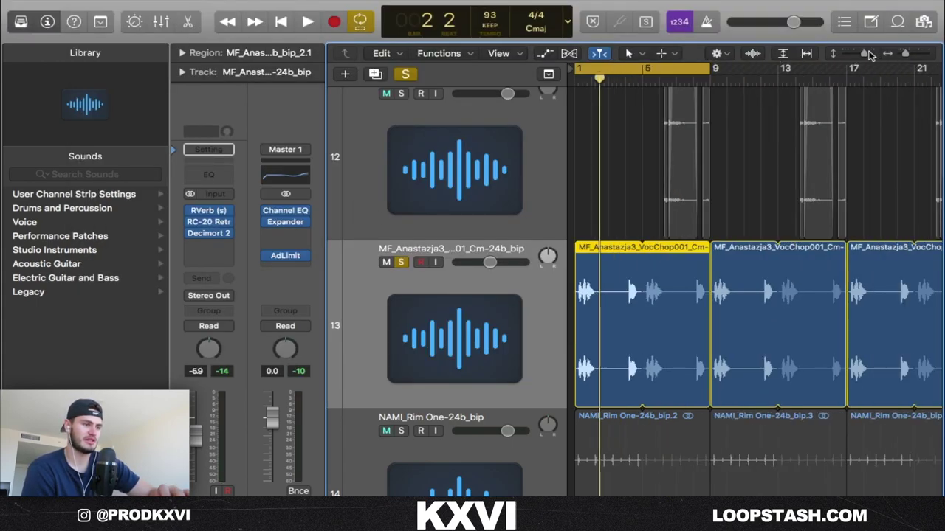
drag(864, 53, 852, 54)
click(401, 259)
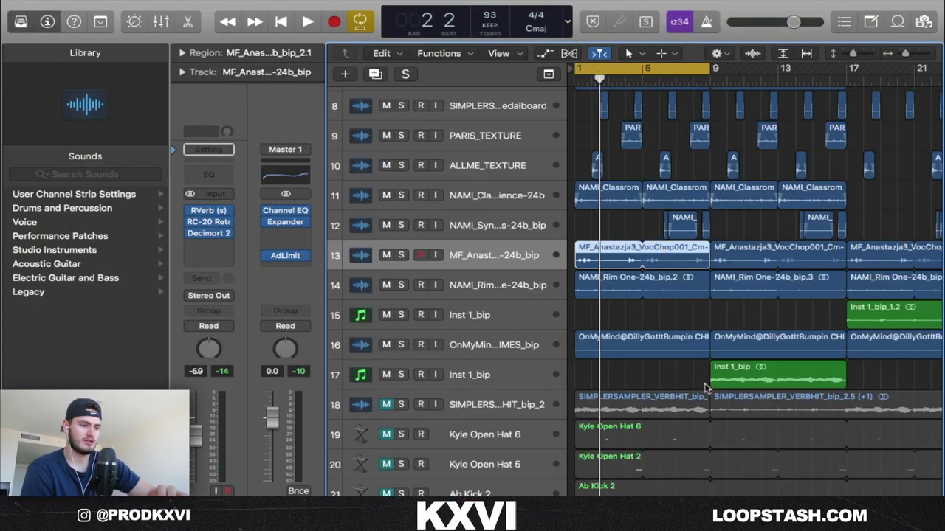
- Set the cycle to bars 9 to 17 from the row 7 region and play all the unmuted layers together
scroll(707, 389, up, 2)
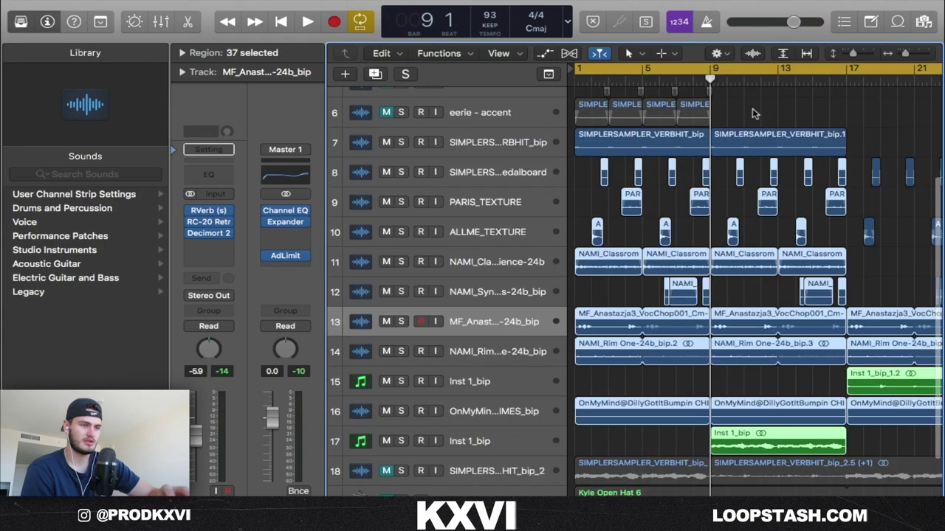
click(749, 112)
click(751, 140)
key(super+u)
key(space)
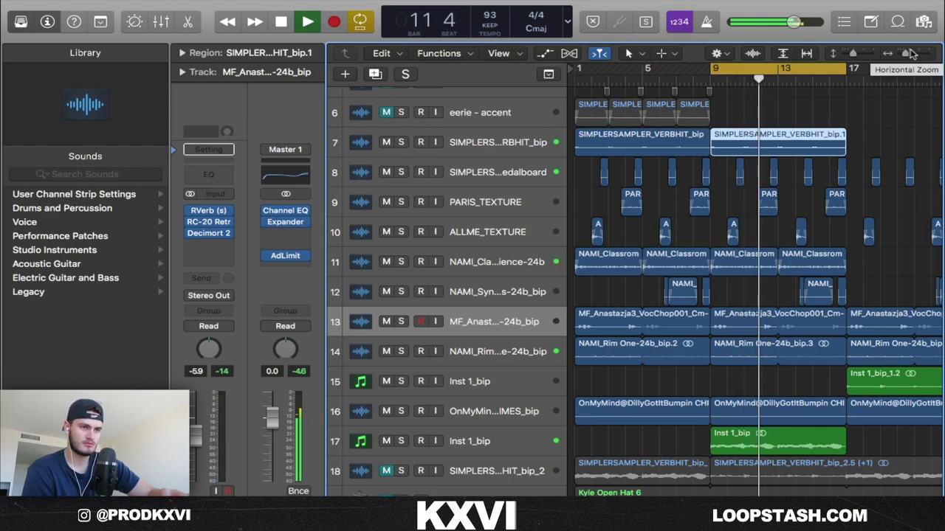
scroll(886, 90, right, 5)
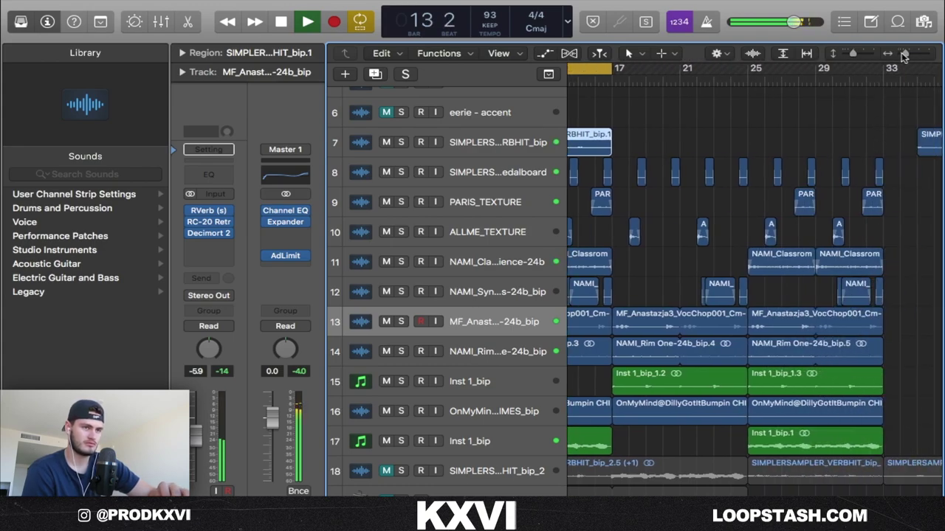
drag(905, 54, 844, 55)
scroll(827, 102, left, 2)
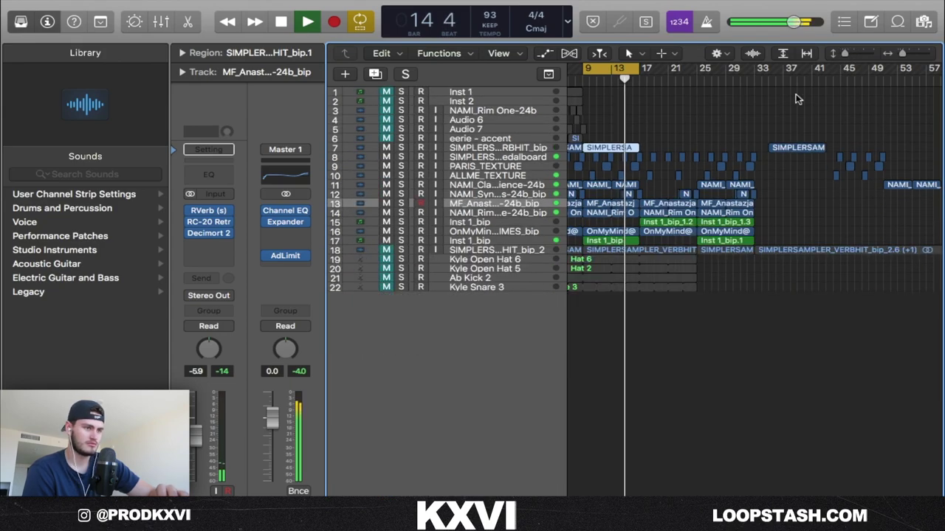
scroll(796, 97, left, 3)
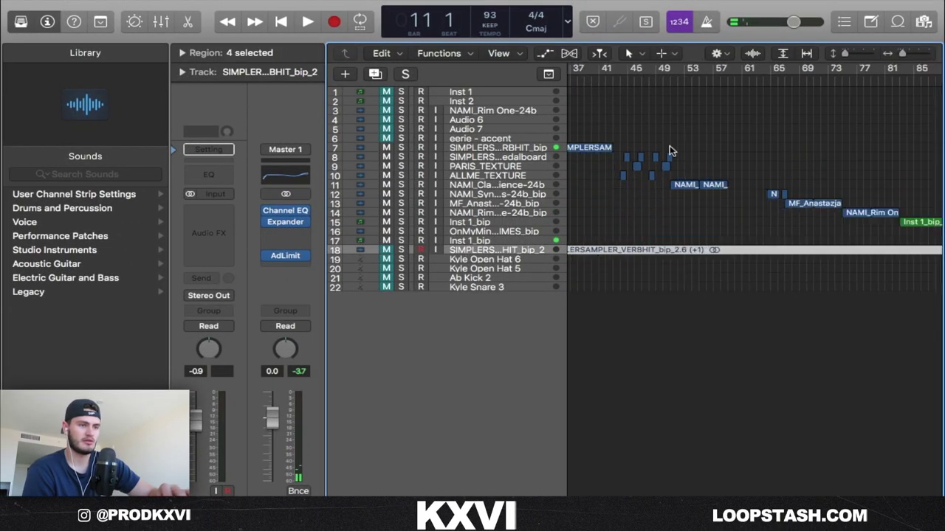
- Examine the individual layer regions staggered one after another past bar 33 and place the playhead in bar 45
drag(635, 103, 943, 236)
key(space)
drag(822, 78, 818, 78)
scroll(813, 78, right, 10)
click(797, 130)
mouse_move(903, 54)
mouse_down()
mouse_move(922, 56)
mouse_move(899, 57)
mouse_up()
click(753, 78)
- Isolate the bounced sample track on row 18 by muting every other track, and clear the solo
click(497, 252)
key(s)
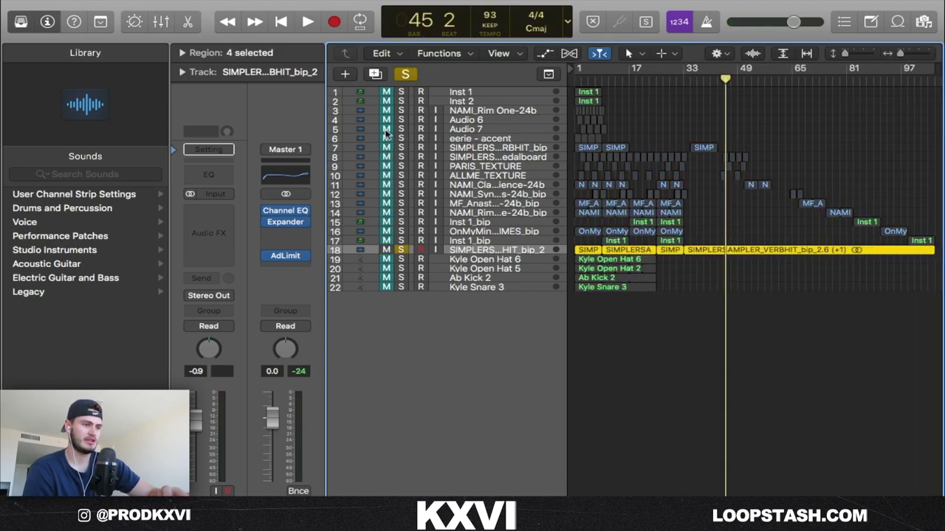
click(407, 76)
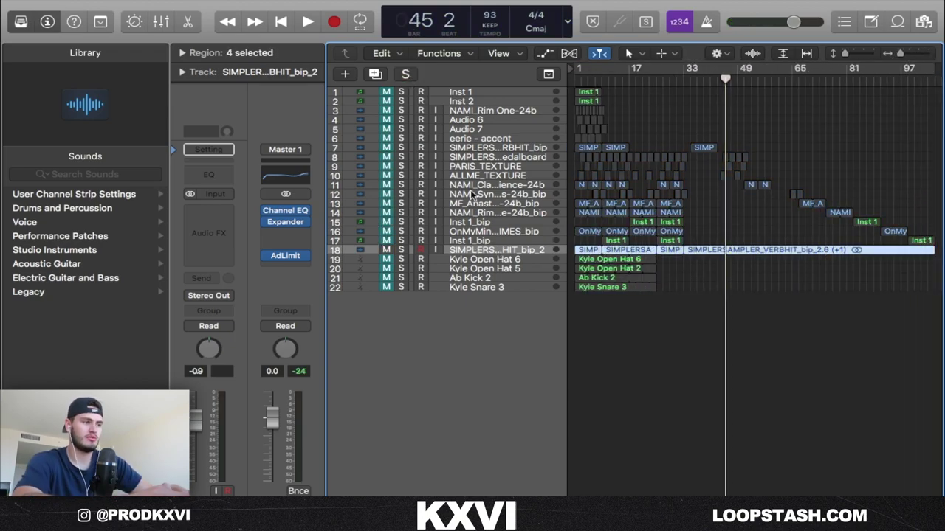
- Compare the four row 18 sample regions by playing them untransposed and with their transpose set to +1
click(182, 52)
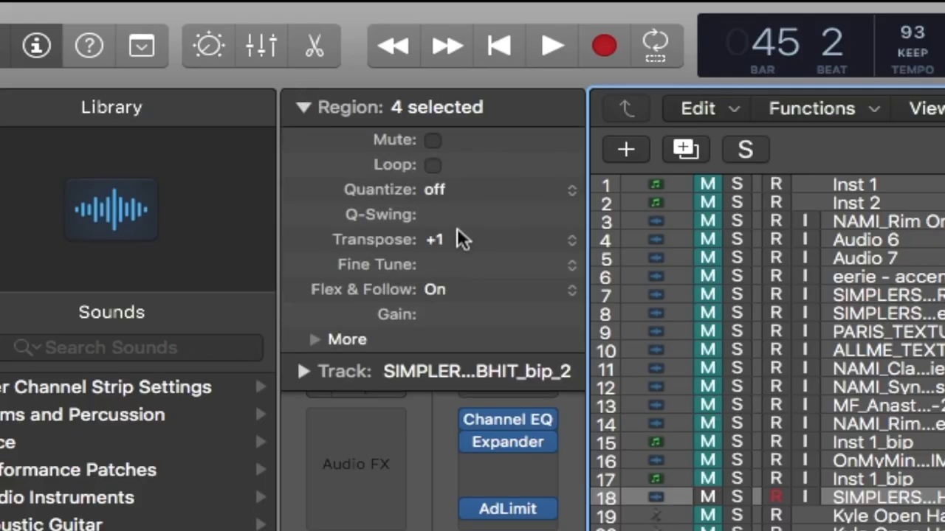
double_click(441, 236)
key(space)
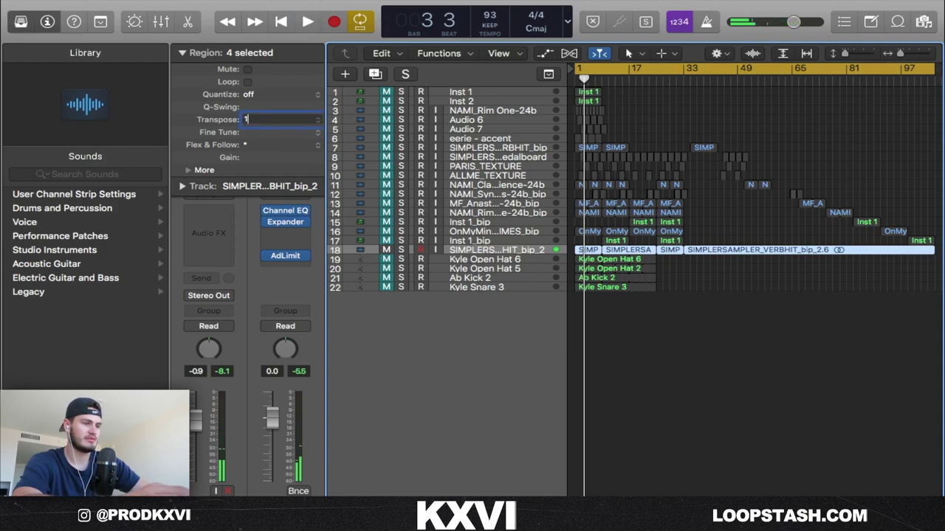
key(space)
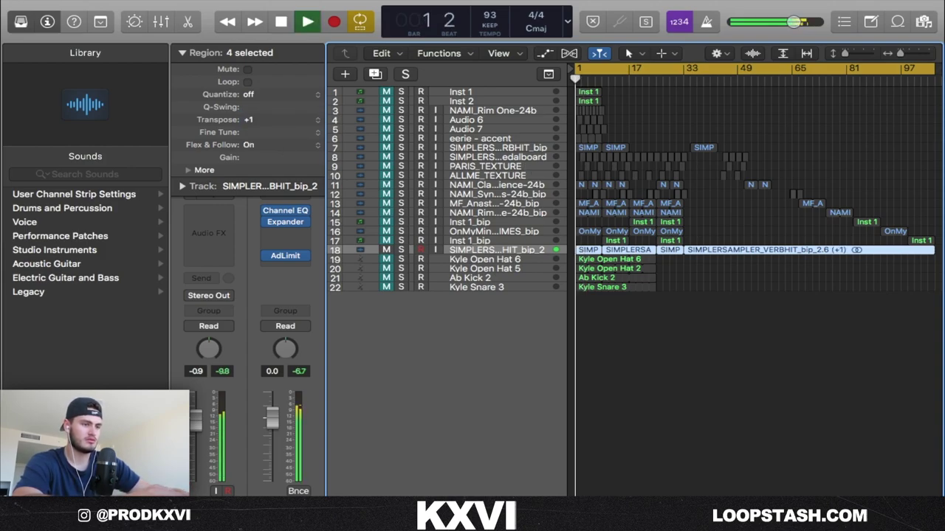
- Unmute the four drum tracks on rows 19 to 22 and play them with the sample cycled from bar 1 to bar 25
drag(848, 57, 909, 56)
scroll(660, 339, down, 5)
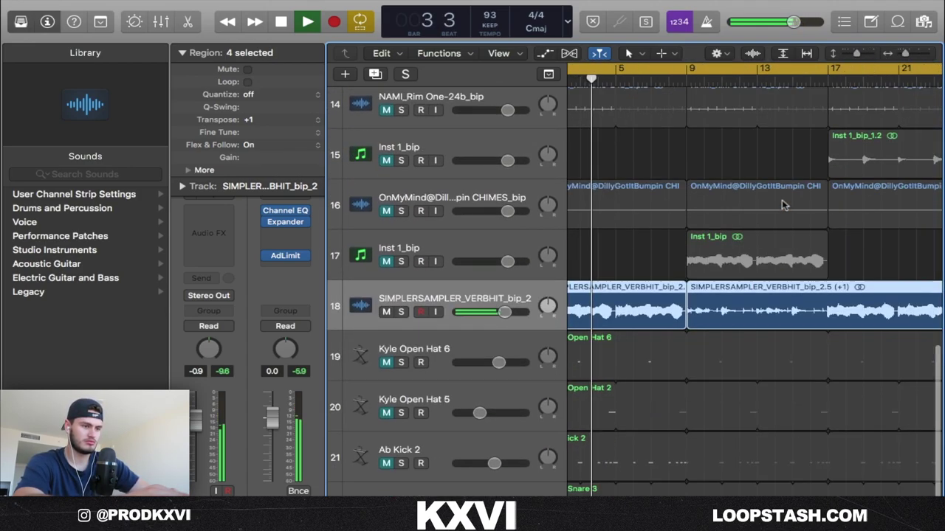
scroll(658, 338, left, 2)
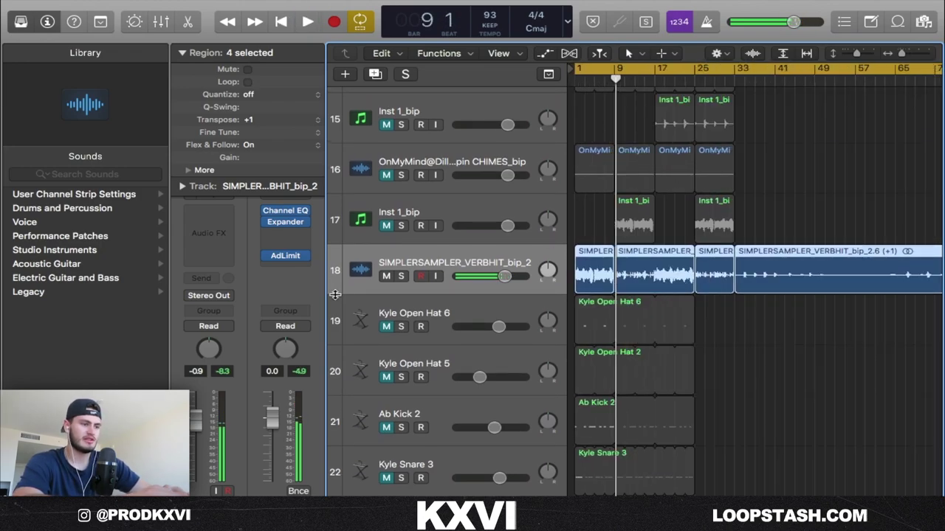
drag(391, 325, 387, 478)
drag(728, 485, 500, 310)
drag(591, 224, 588, 310)
key(space)
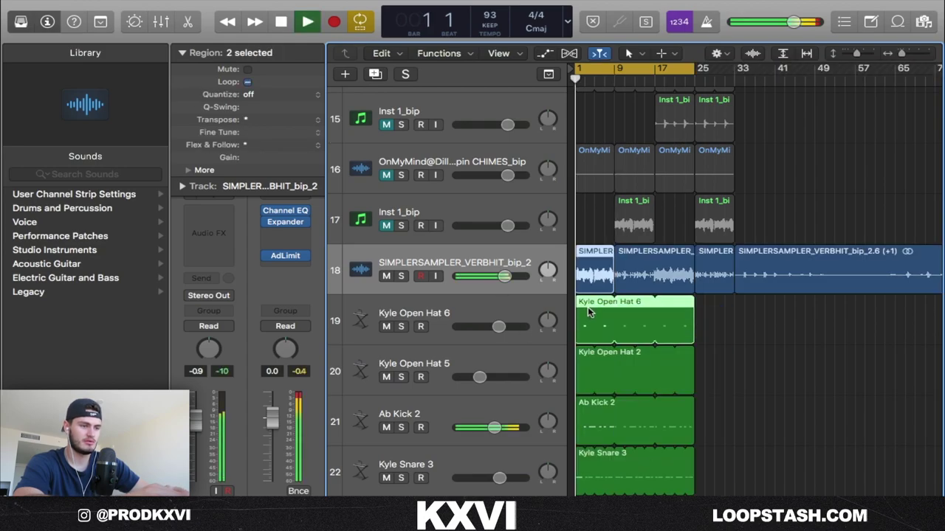
click(593, 214)
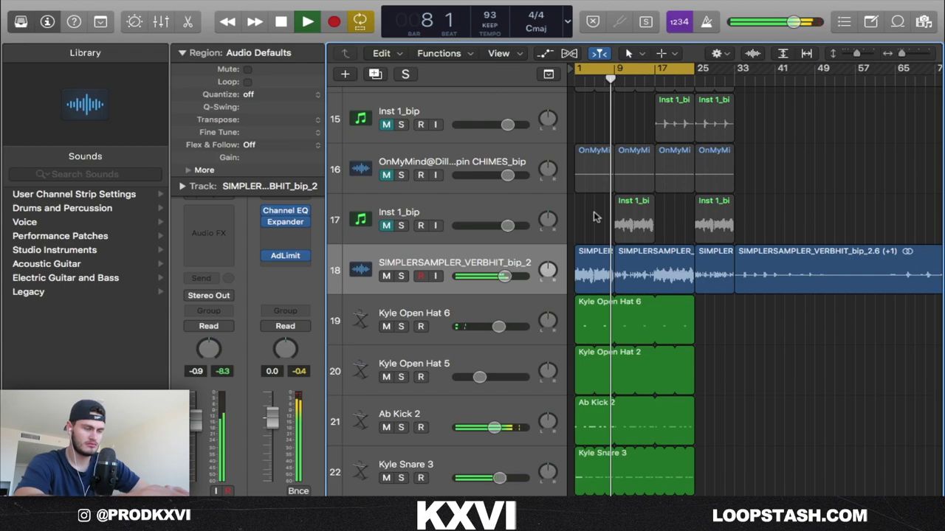
click(594, 257)
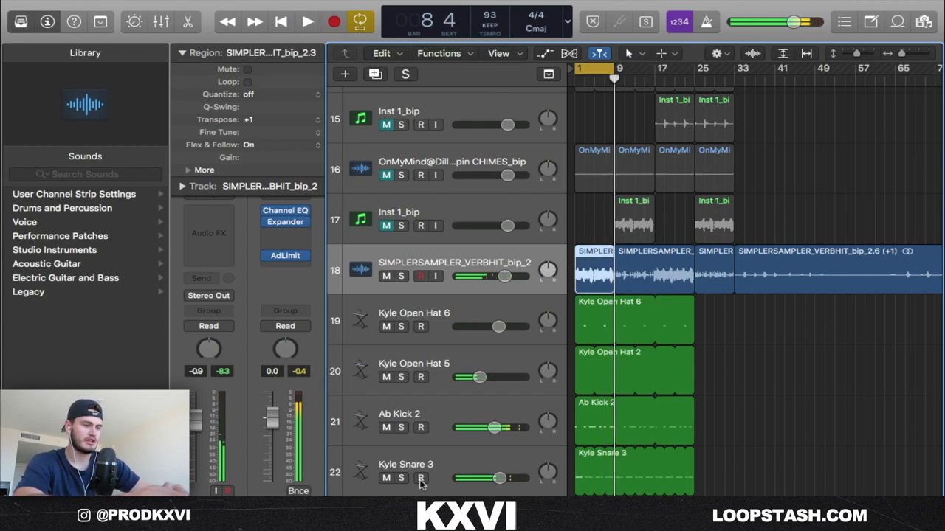
- Solo and record-enable the Ab Kick 2 track, and examine its region's notes in the Piano Roll
click(422, 417)
click(401, 427)
double_click(640, 427)
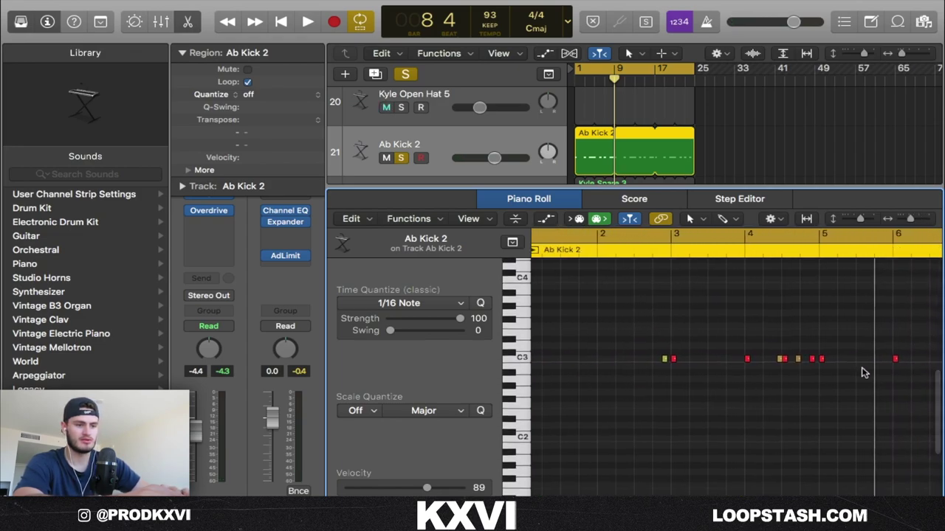
drag(757, 338, 816, 372)
drag(674, 318, 735, 347)
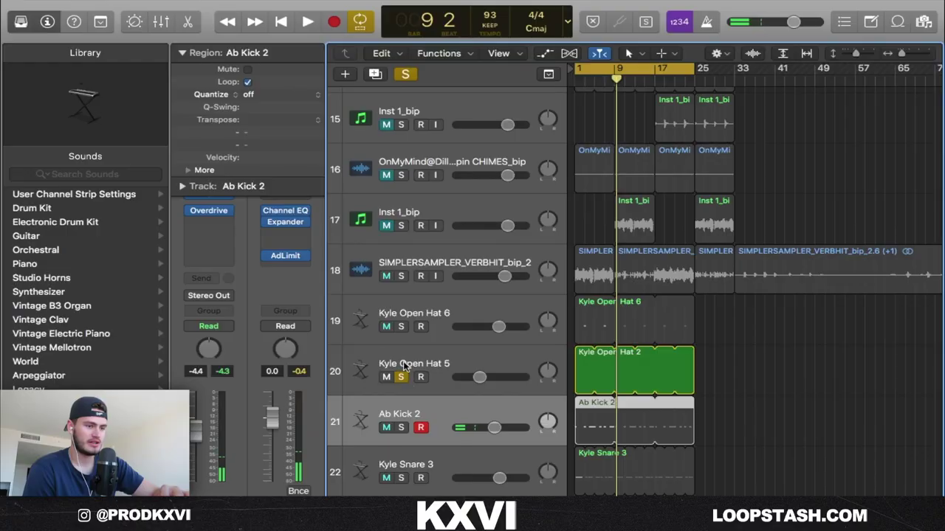
- Solo the two open hat tracks, open the Kyle Open Hat 2 region in the Piano Roll and place the playhead in bar 4
click(401, 327)
double_click(585, 367)
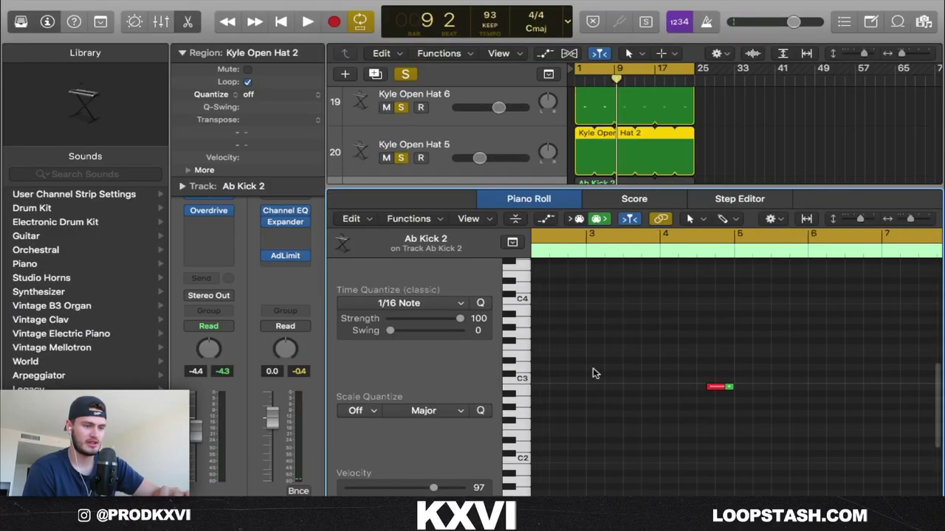
click(720, 251)
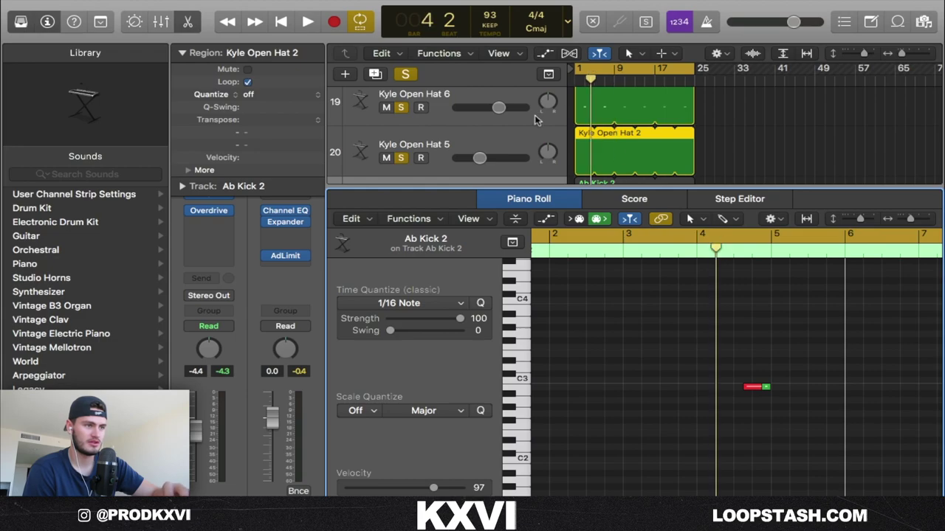
- Play the soloed open hats, and examine the Kyle Open Hat 6 region's notes in the Piano Roll with the playhead at bar 4
key(space)
key(space)
click(487, 91)
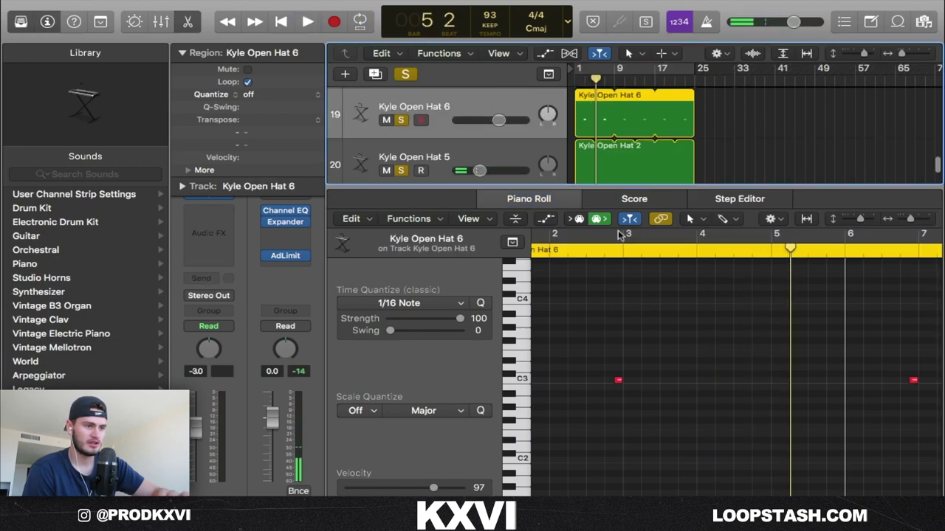
scroll(596, 237, left, 3)
click(650, 247)
key(space)
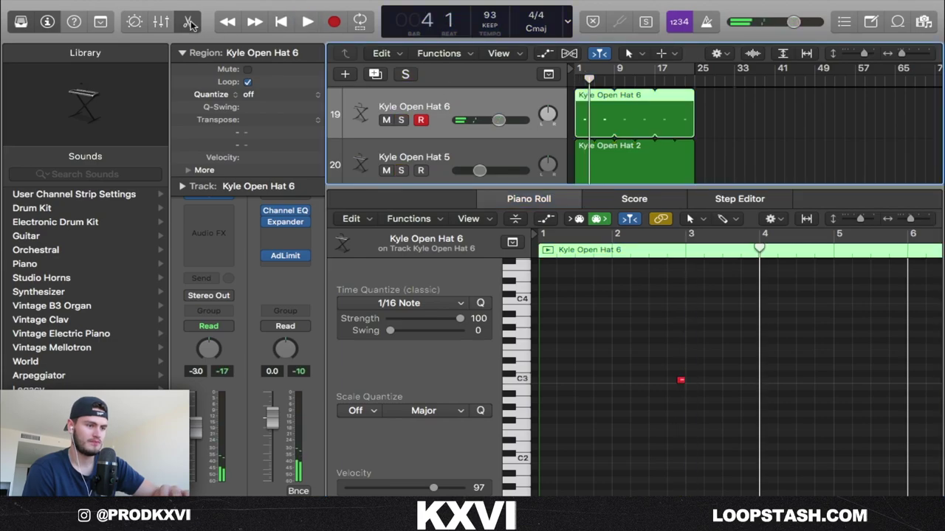
- Open the Kyle Snare 3 region in the Piano Roll, select its first four notes and close the editor
click(190, 25)
double_click(588, 474)
drag(551, 360, 774, 430)
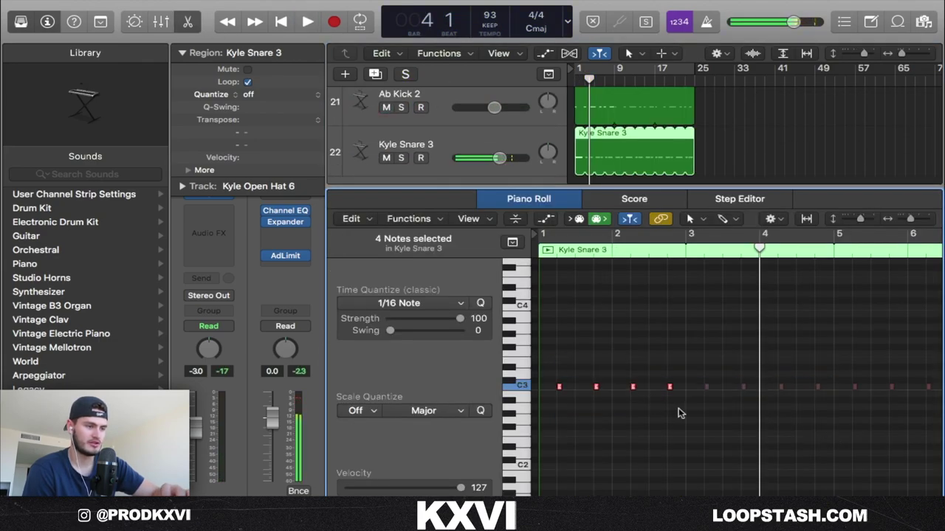
key(e)
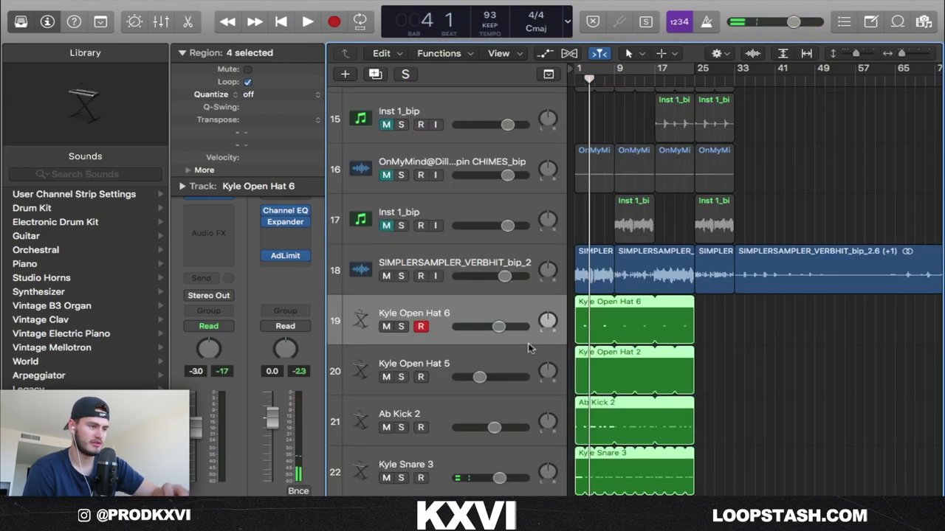
- Play the drums with the sample from the Kyle Snare 3 track, select both open hat regions and enable the cycle over bars 1 to 25
click(419, 470)
key(space)
drag(724, 383, 572, 325)
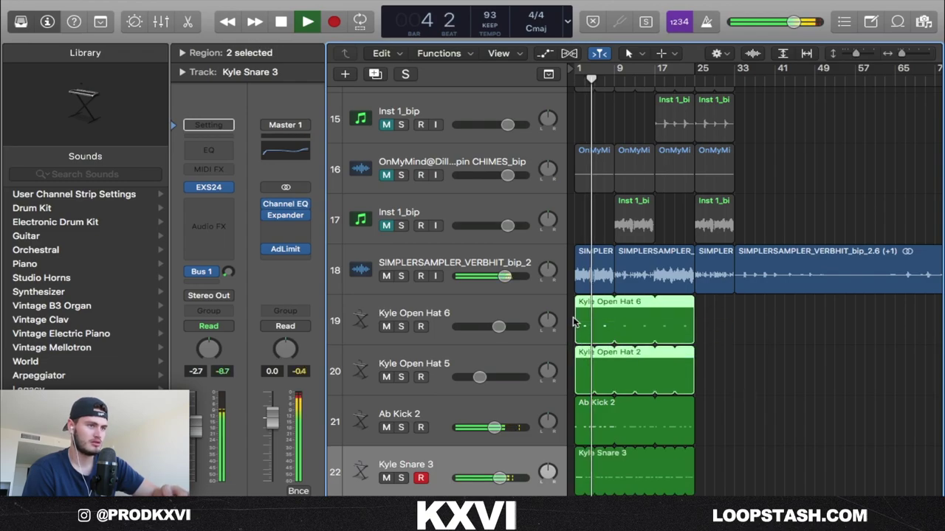
click(629, 68)
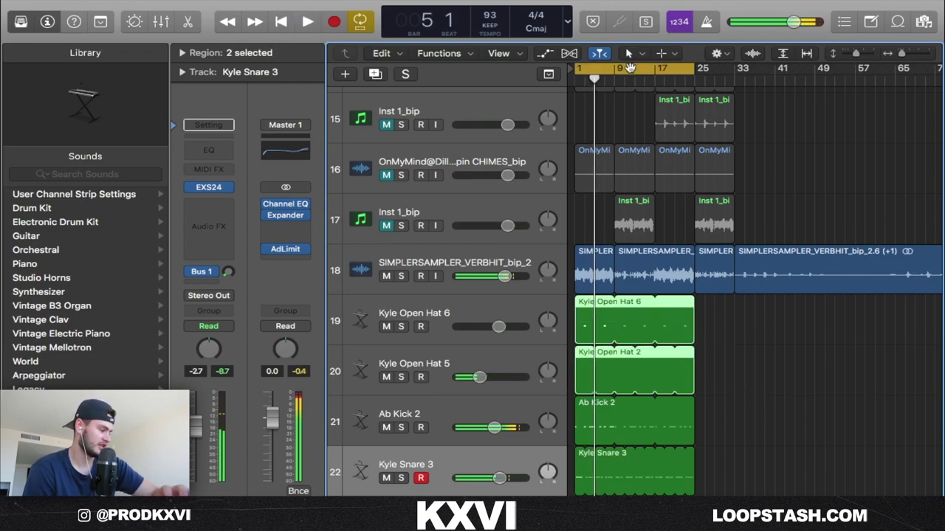